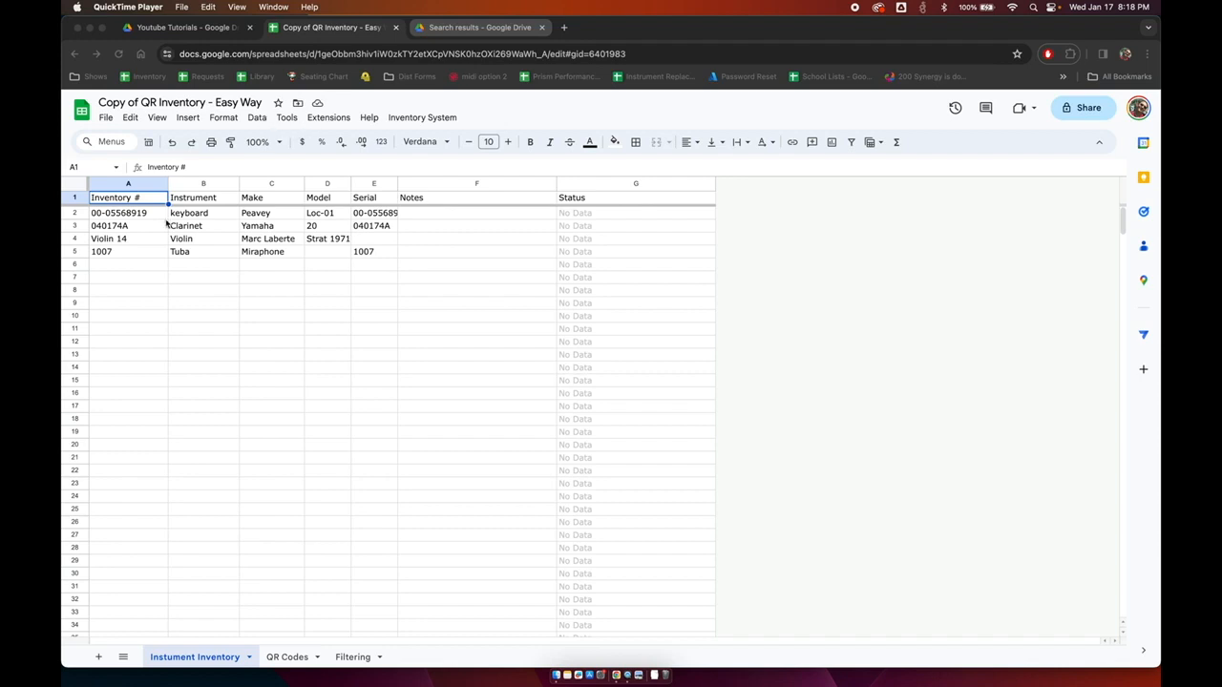
# Examine the entries in the Inventory # column of the instrument inventory sheet.
pyautogui.click(135, 214)
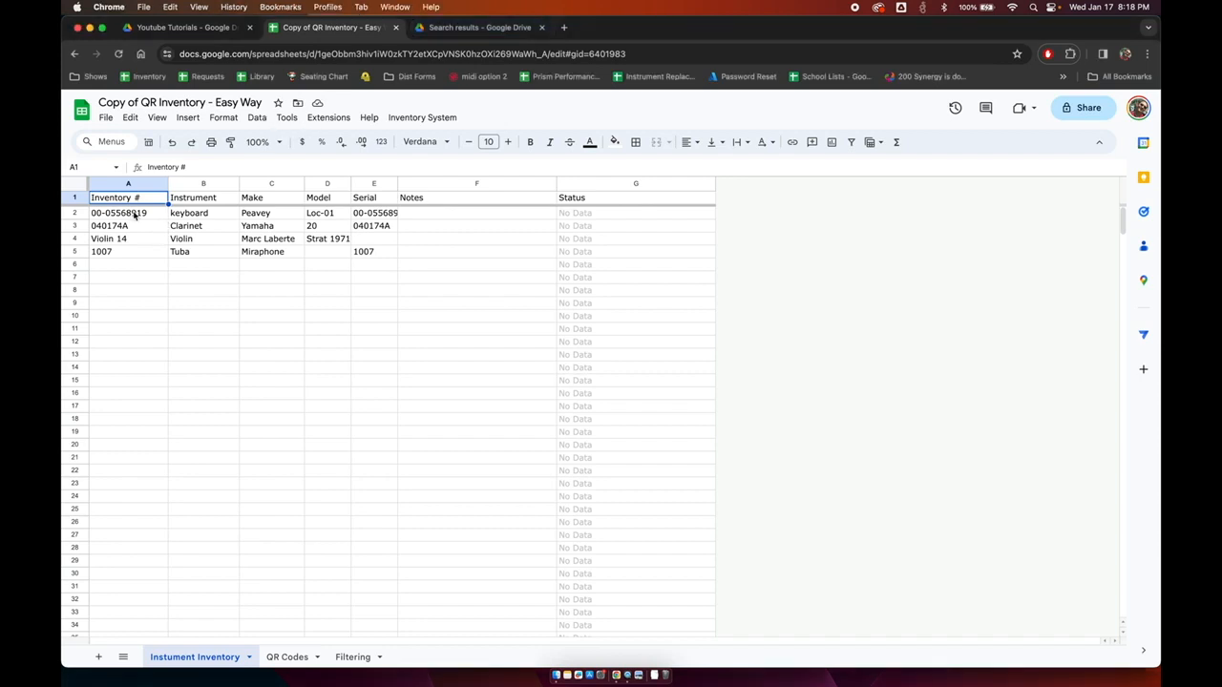
pyautogui.click(135, 215)
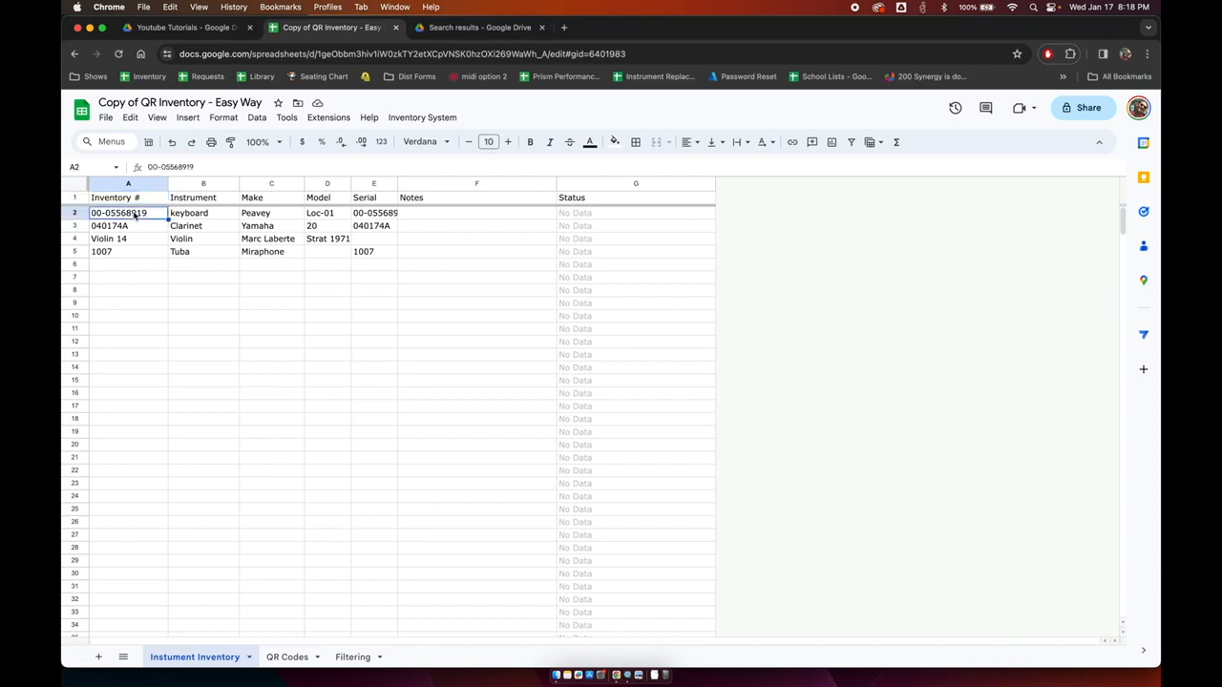
pyautogui.press('Down')
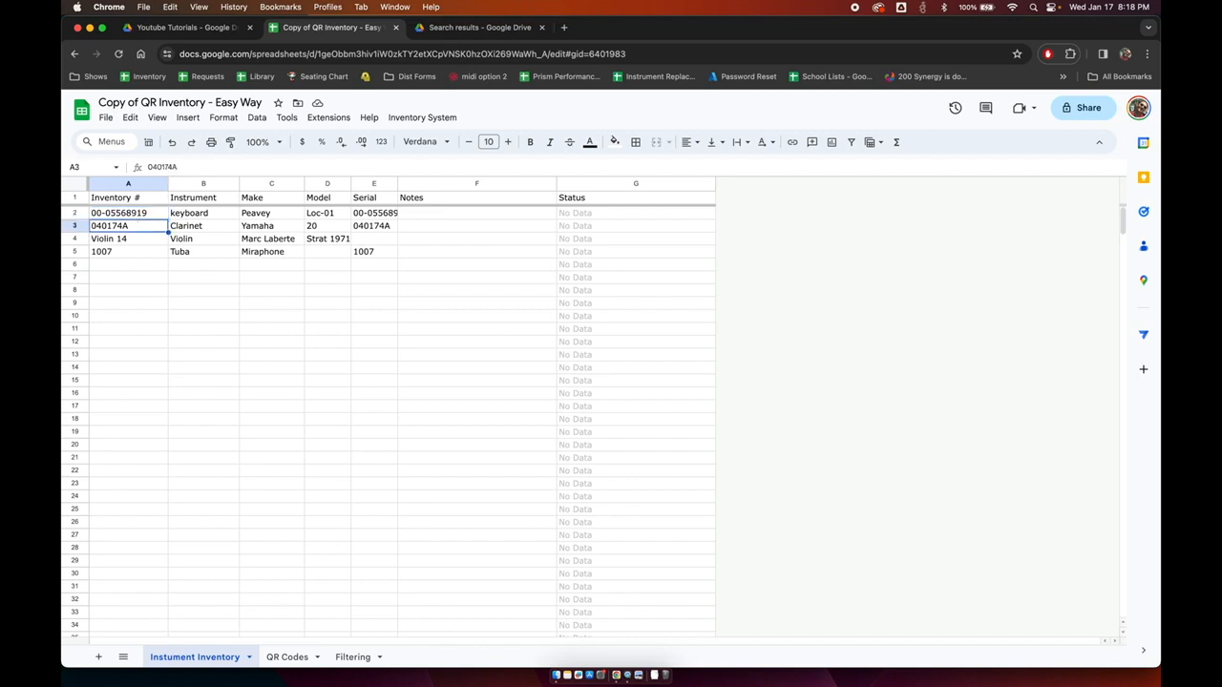
pyautogui.press('Up')
pyautogui.press('Up')
pyautogui.press('Down')
pyautogui.press('Down')
pyautogui.press('Down')
pyautogui.press('Down')
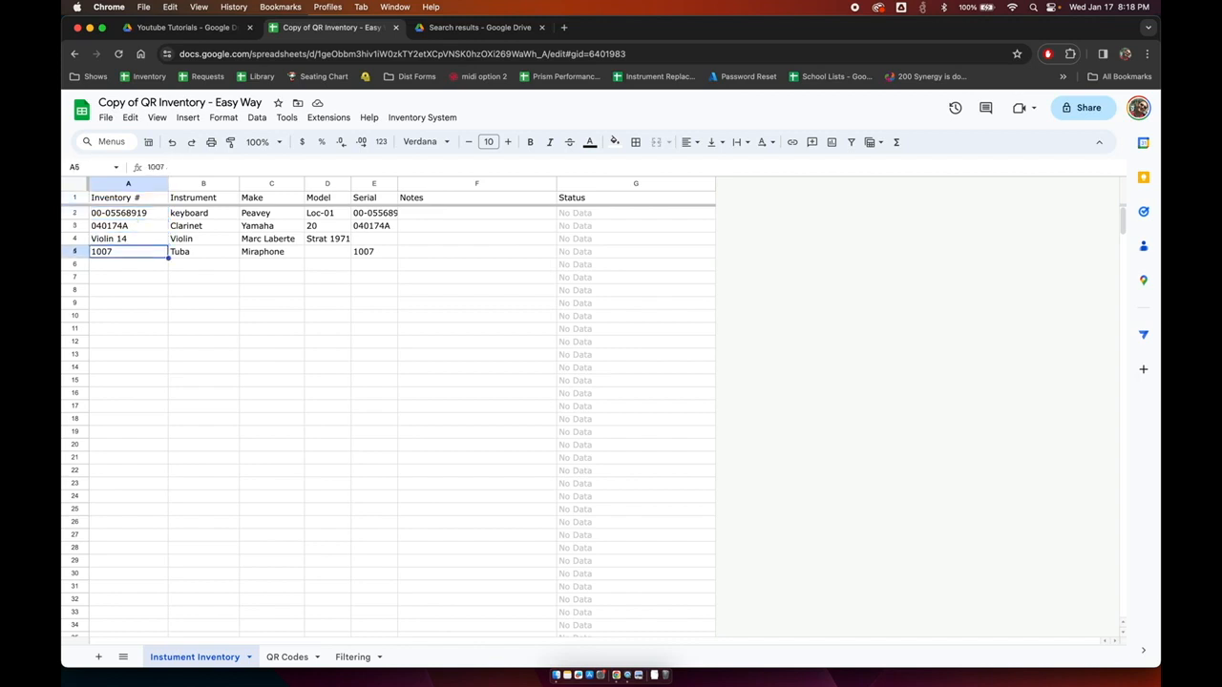
pyautogui.press('Up')
pyautogui.press('Up')
pyautogui.press('Up')
pyautogui.press('Down')
pyautogui.press('Down')
pyautogui.press('Down')
pyautogui.press('Up')
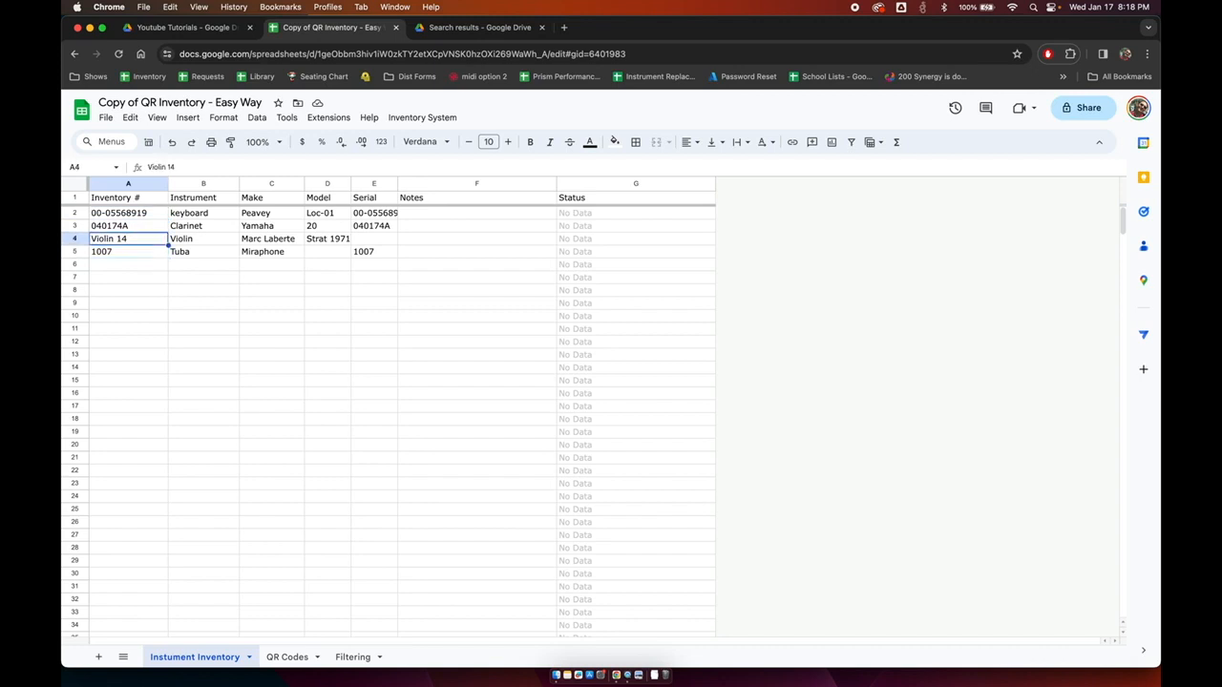
# Review the Instrument, Make and Model entries in the violin's row.
pyautogui.press('Right')
pyautogui.press('Right')
pyautogui.press('Right')
pyautogui.press('Left')
pyautogui.press('Left')
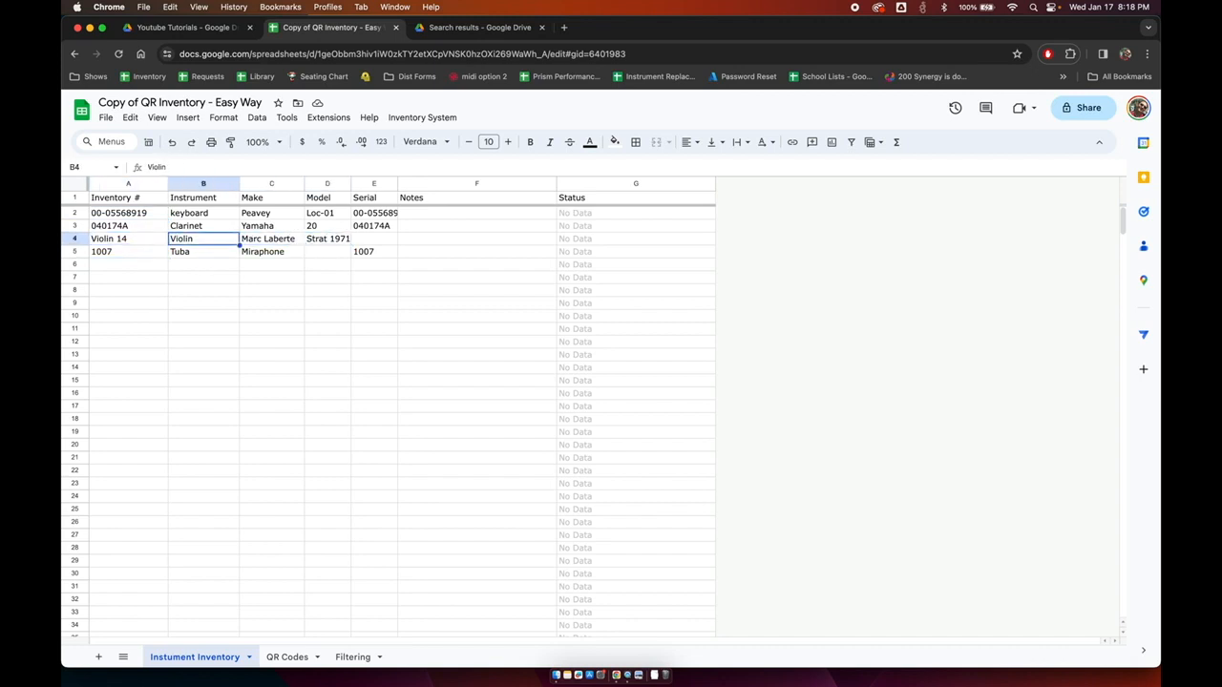
pyautogui.press('Right')
pyautogui.press('Right')
pyautogui.press('Left')
pyautogui.press('Left')
pyautogui.press('Left')
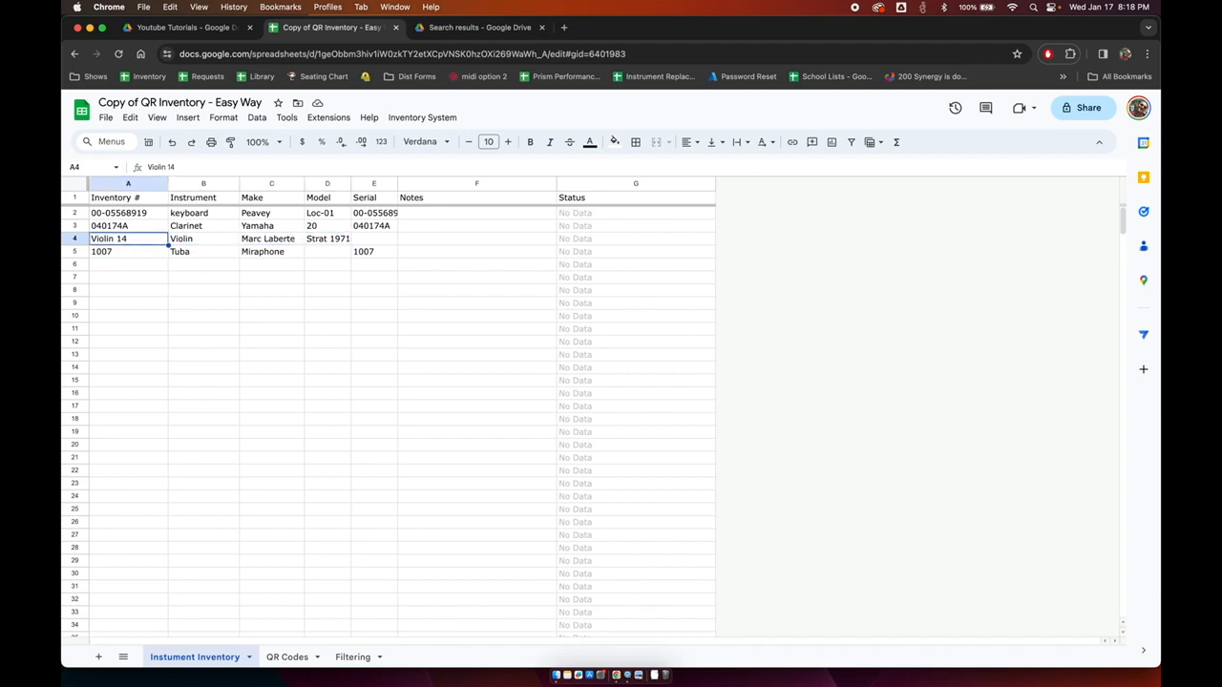
# Compare the Inventory # entries with the entries in the Serial column.
pyautogui.click(109, 216)
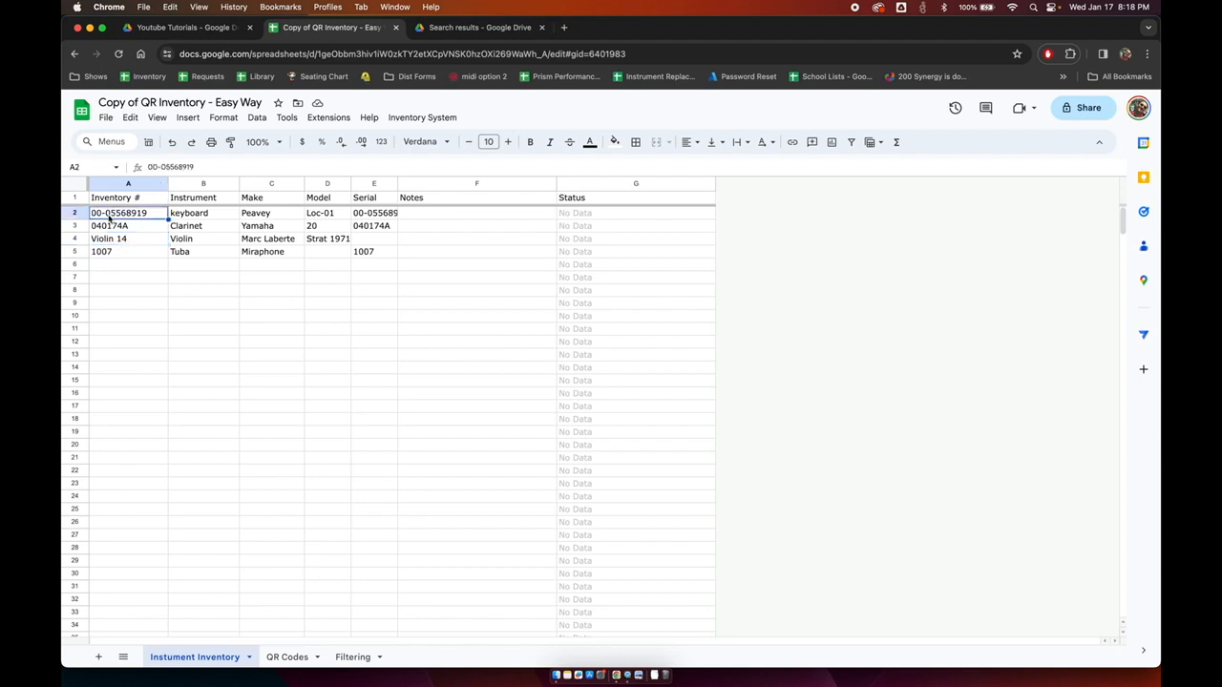
pyautogui.click(138, 231)
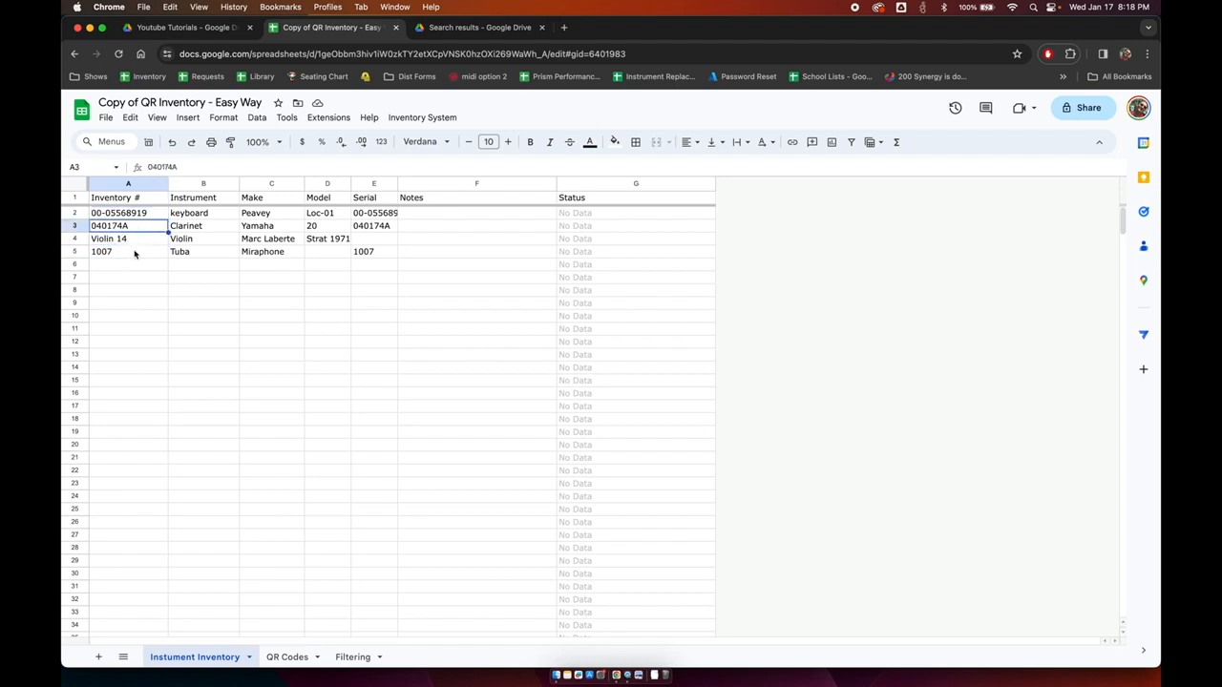
pyautogui.click(373, 212)
pyautogui.press('Down')
pyautogui.press('Down')
pyautogui.press('Down')
pyautogui.press('Down')
pyautogui.press('Down')
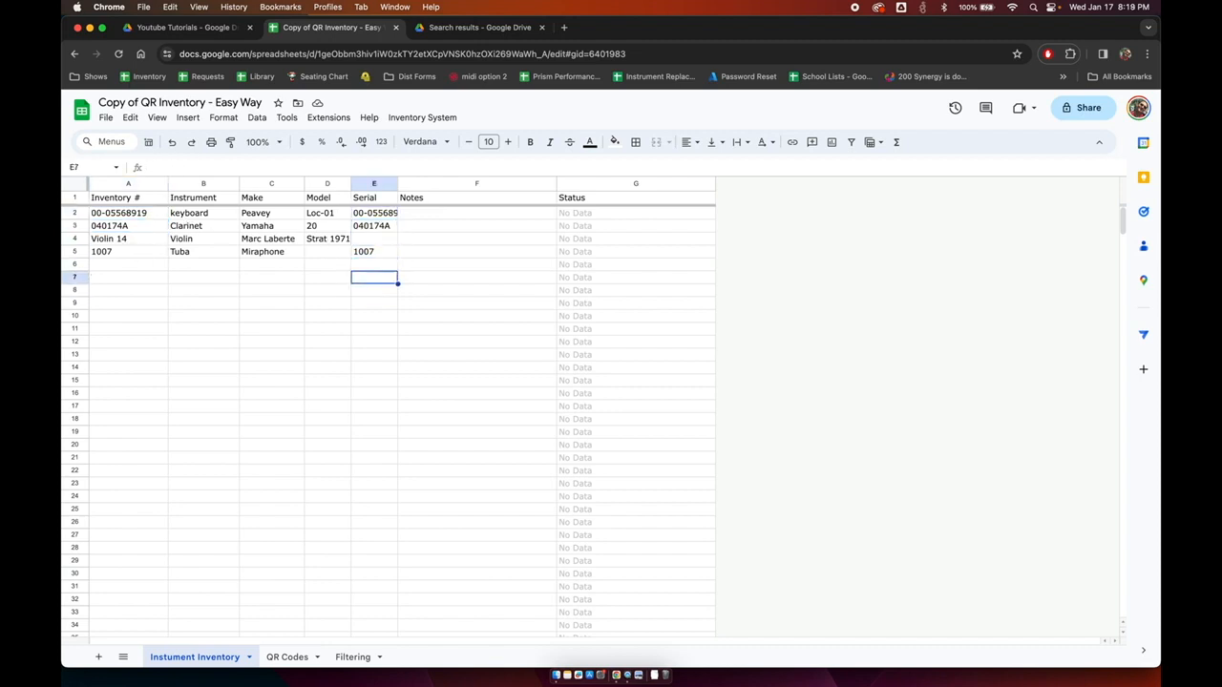
pyautogui.press('Up')
pyautogui.press('Up')
pyautogui.press('Up')
pyautogui.press('Up')
pyautogui.press('Up')
pyautogui.press('Up')
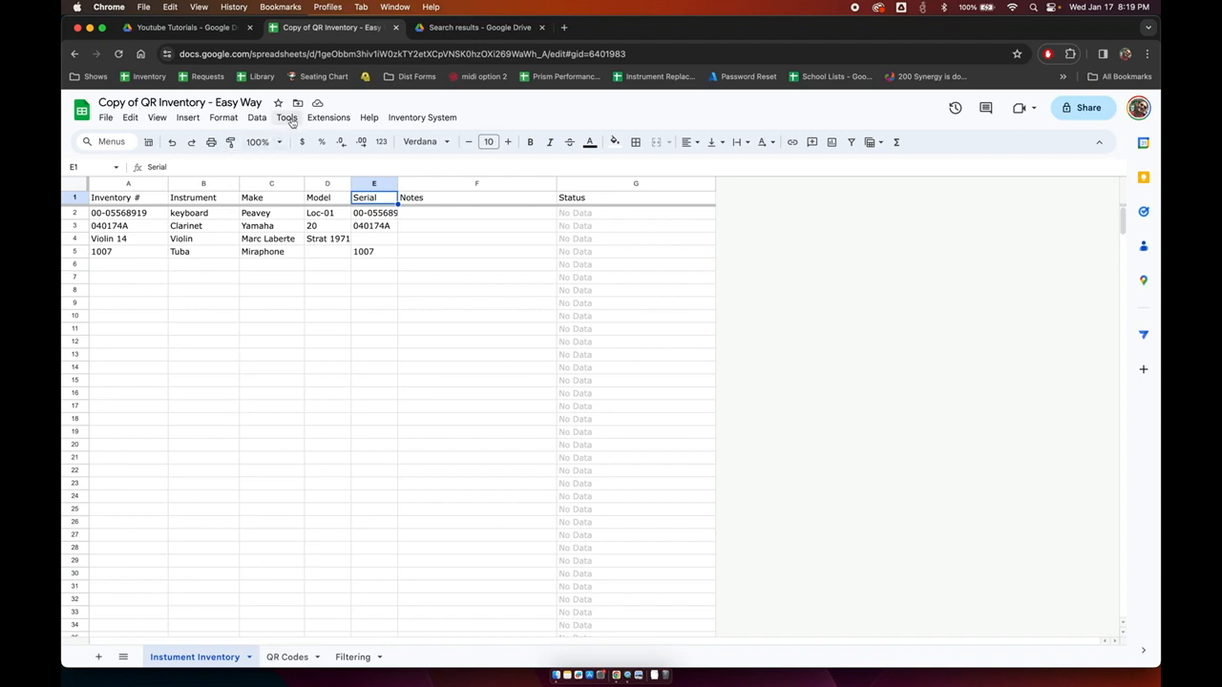
# Create a new form from the spreadsheet and shorten its title to "QR Inventory".
pyautogui.click(288, 117)
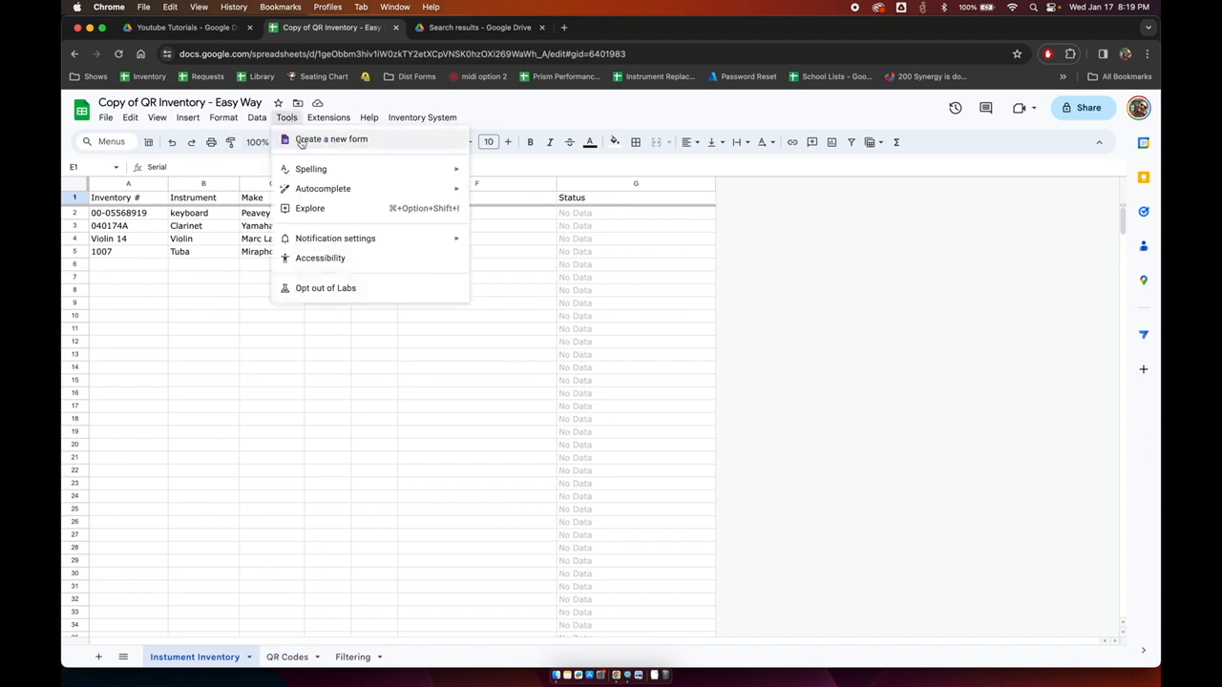
pyautogui.click(302, 142)
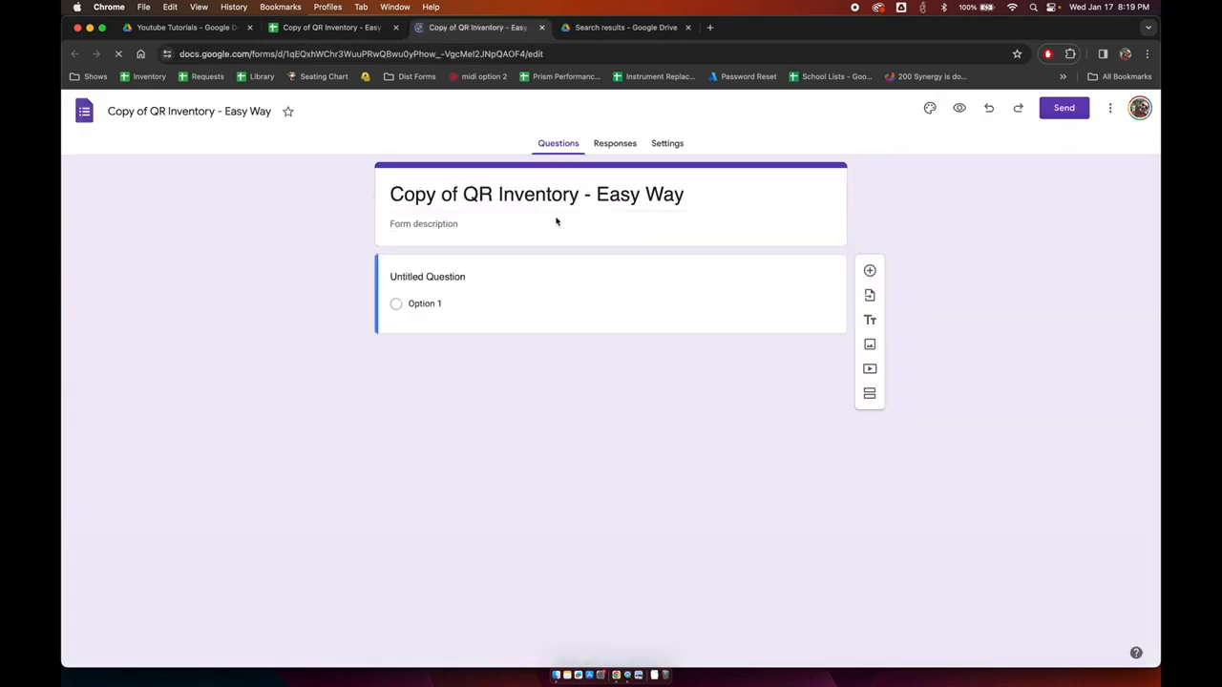
pyautogui.click(481, 192)
pyautogui.press('BackSpace')
pyautogui.press('BackSpace')
pyautogui.press('BackSpace')
pyautogui.press('BackSpace')
pyautogui.press('BackSpace')
pyautogui.press('BackSpace')
pyautogui.press('BackSpace')
pyautogui.press('BackSpace')
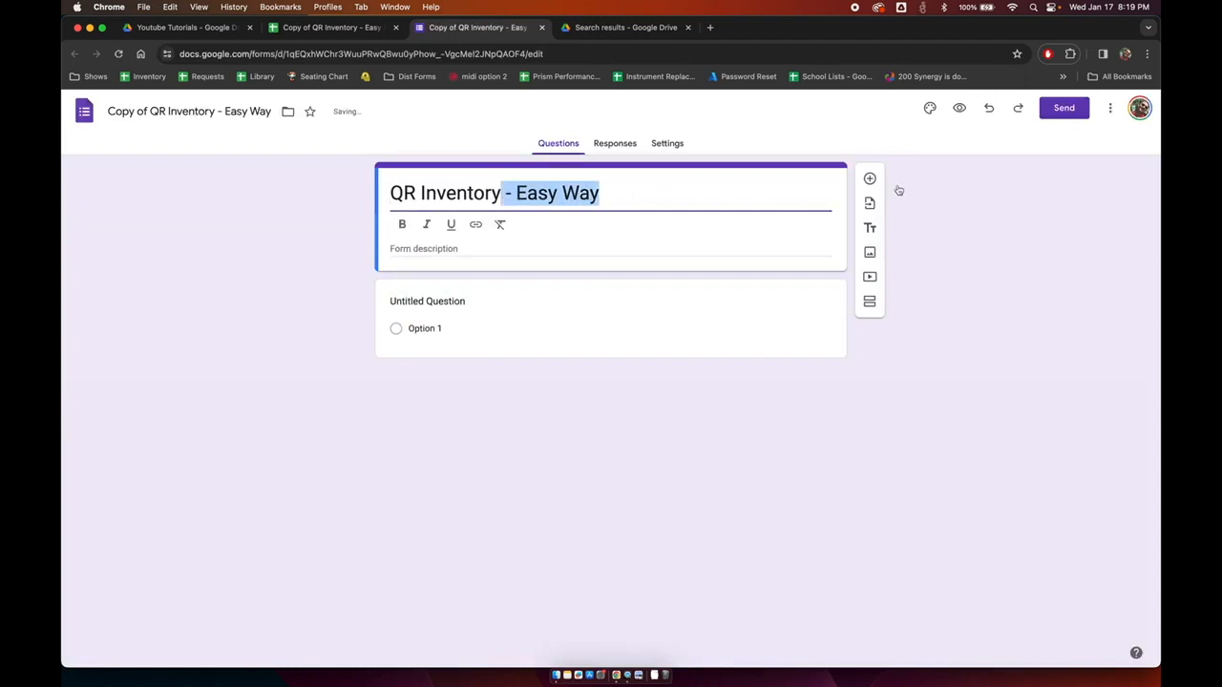
pyautogui.moveTo(502, 192); pyautogui.dragTo(895, 188)
pyautogui.press('BackSpace')
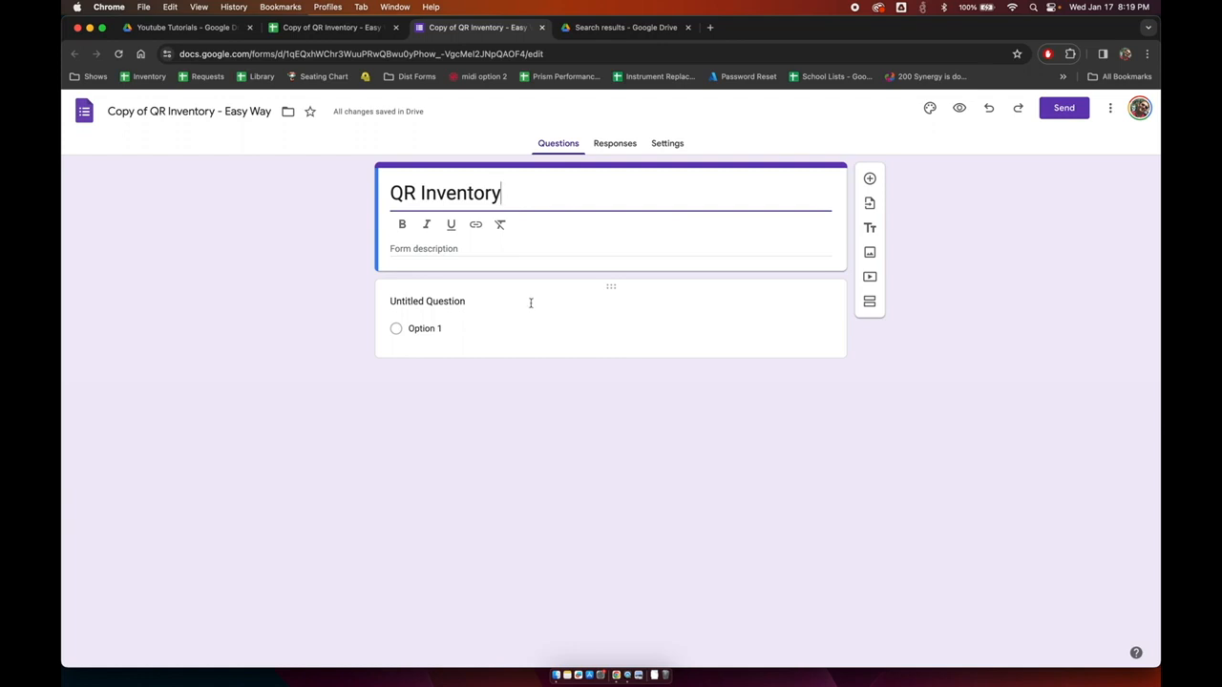
# Title the form's first question "Inventory Number".
pyautogui.click(602, 287)
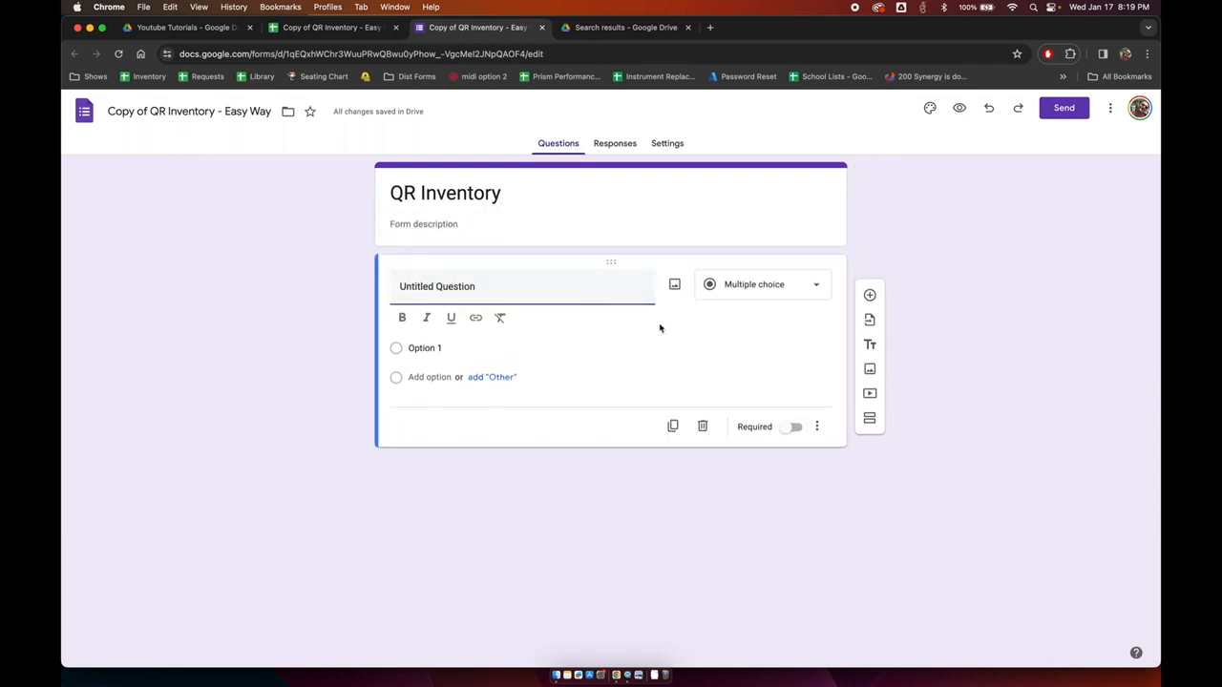
pyautogui.write('Int')
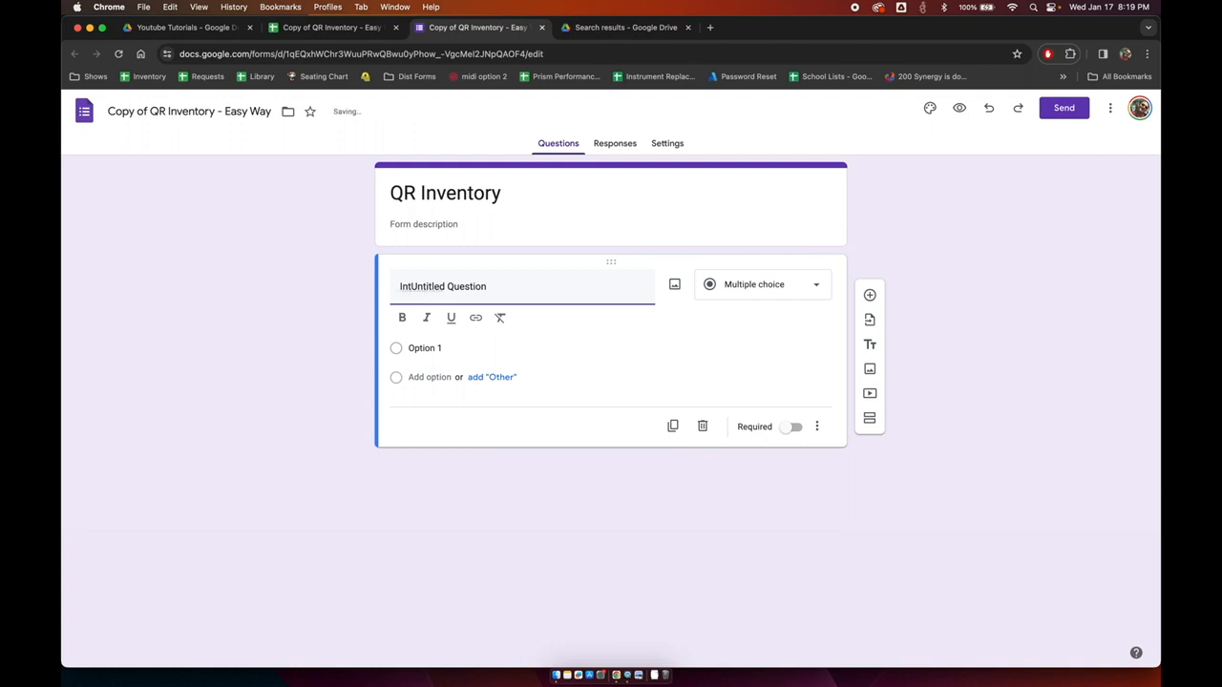
pyautogui.press('super+shift+Right')
pyautogui.press('BackSpace')
pyautogui.write('t')
pyautogui.press('BackSpace')
pyautogui.write('st')
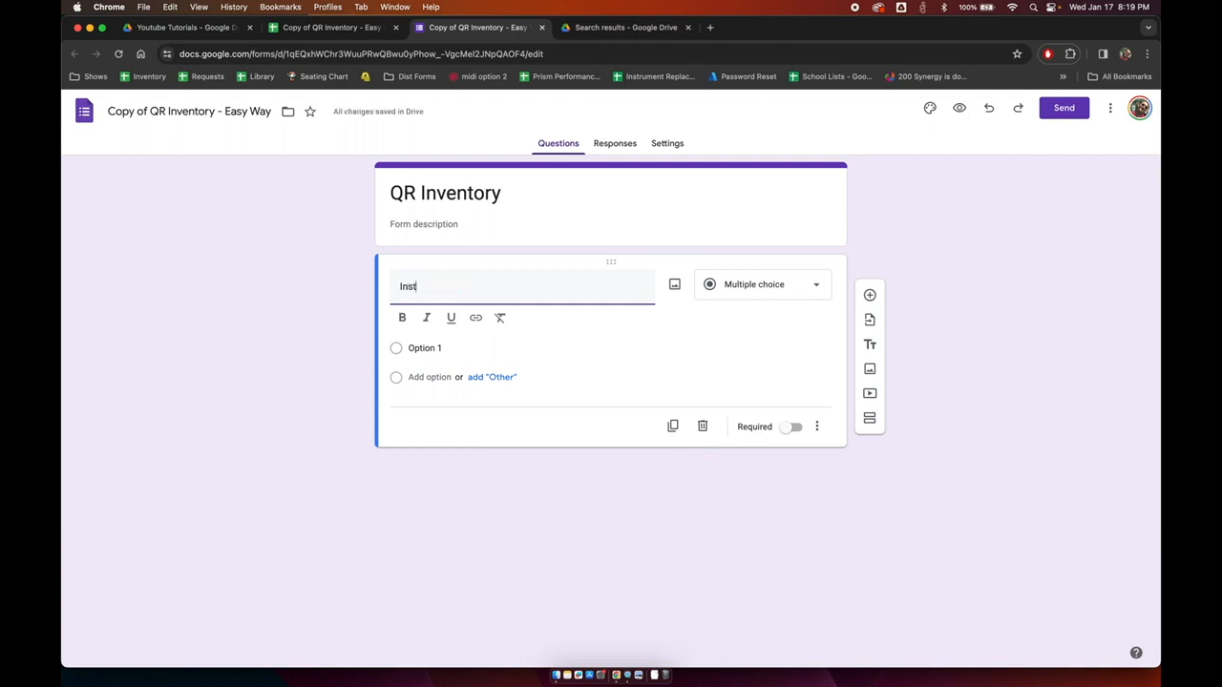
pyautogui.write('ument Number')
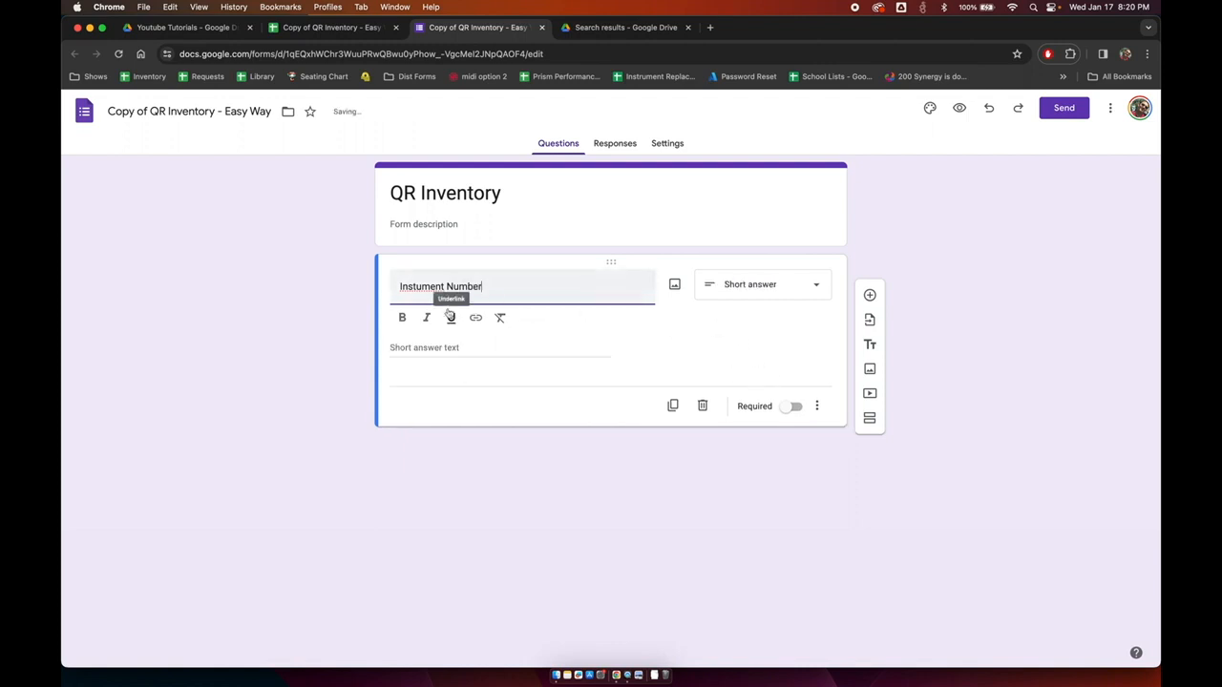
pyautogui.rightClick(424, 290)
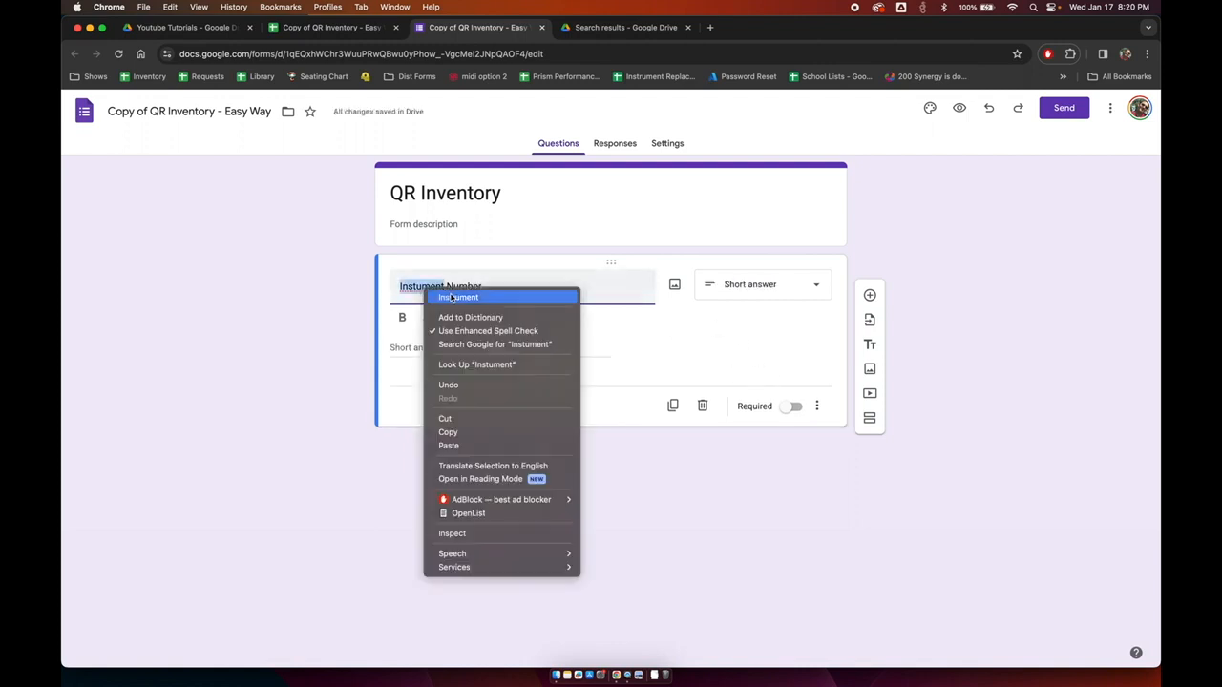
pyautogui.click(450, 297)
pyautogui.doubleClick(425, 288)
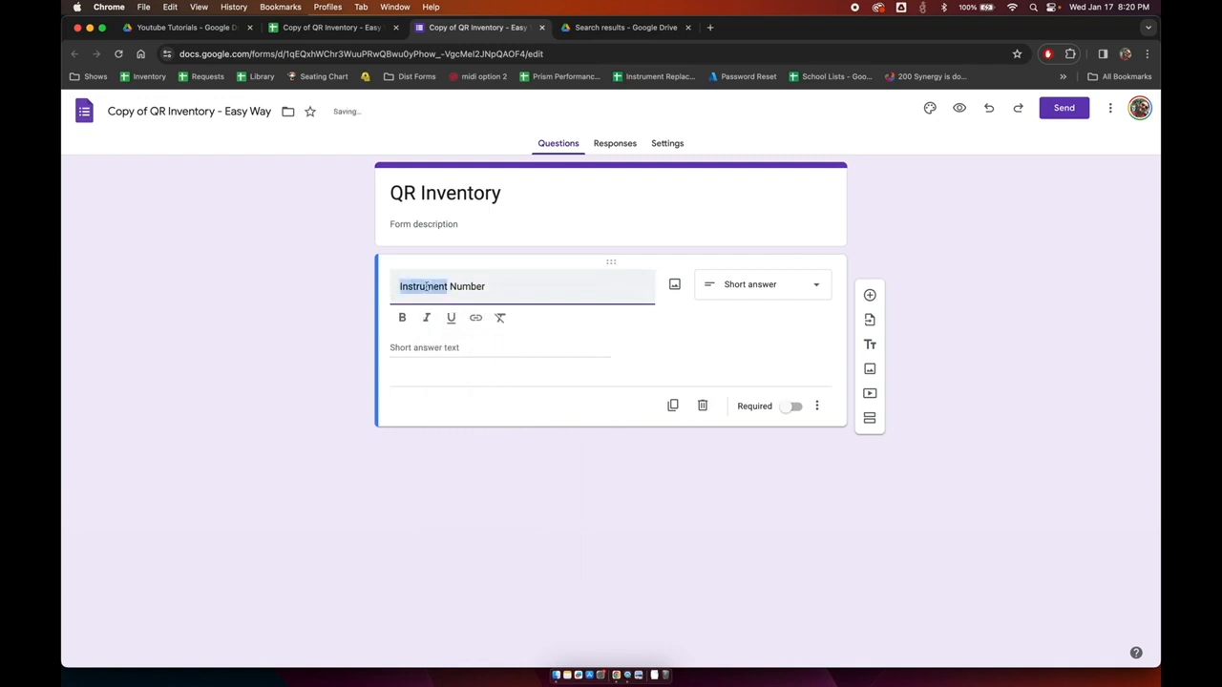
pyautogui.write('Inventory')
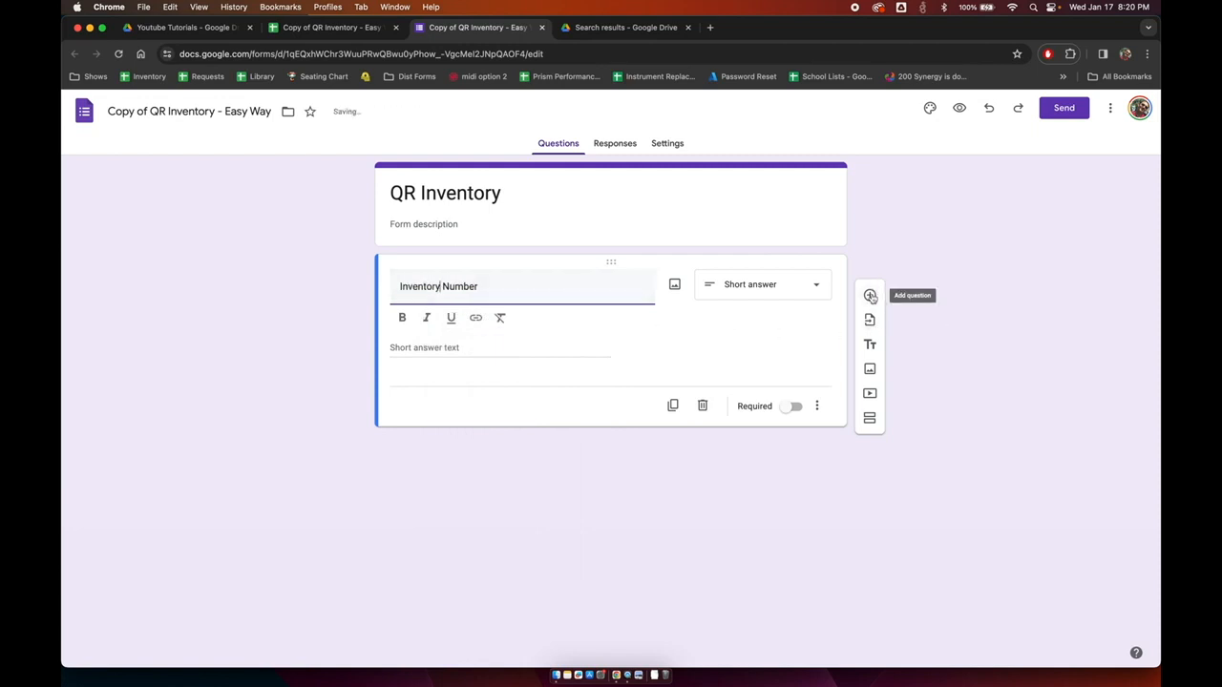
# Add a second question to the form titled "Student Name (If Checking Out)".
pyautogui.click(871, 297)
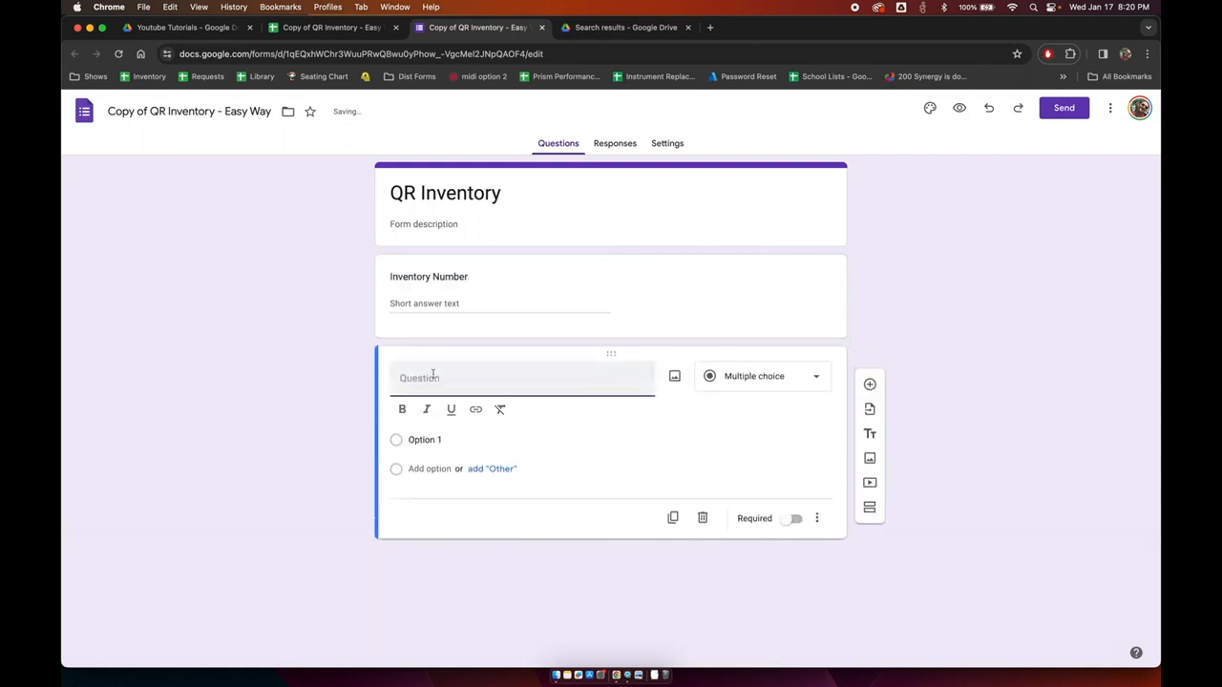
pyautogui.write('Studne')
pyautogui.press('BackSpace')
pyautogui.write('entm')
pyautogui.write('Name')
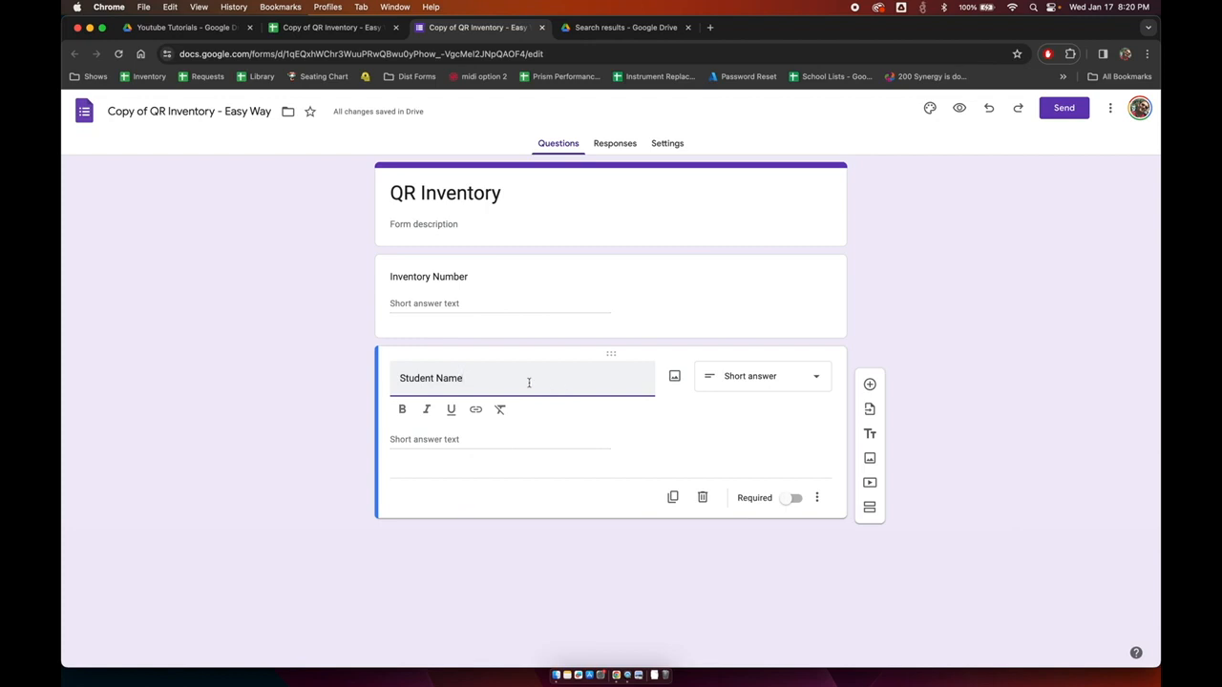
pyautogui.write('Checking Out)')
# Set the form's email address collection to Verified and return to its questions.
pyautogui.click(668, 145)
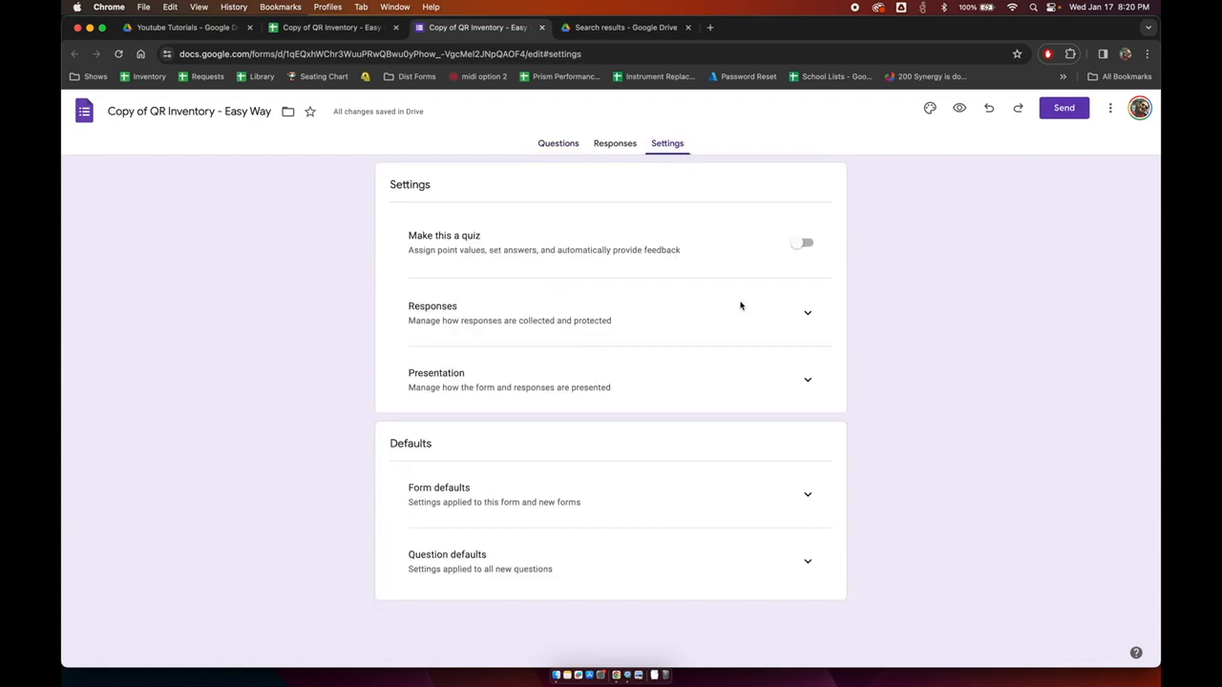
pyautogui.click(807, 313)
pyautogui.click(759, 367)
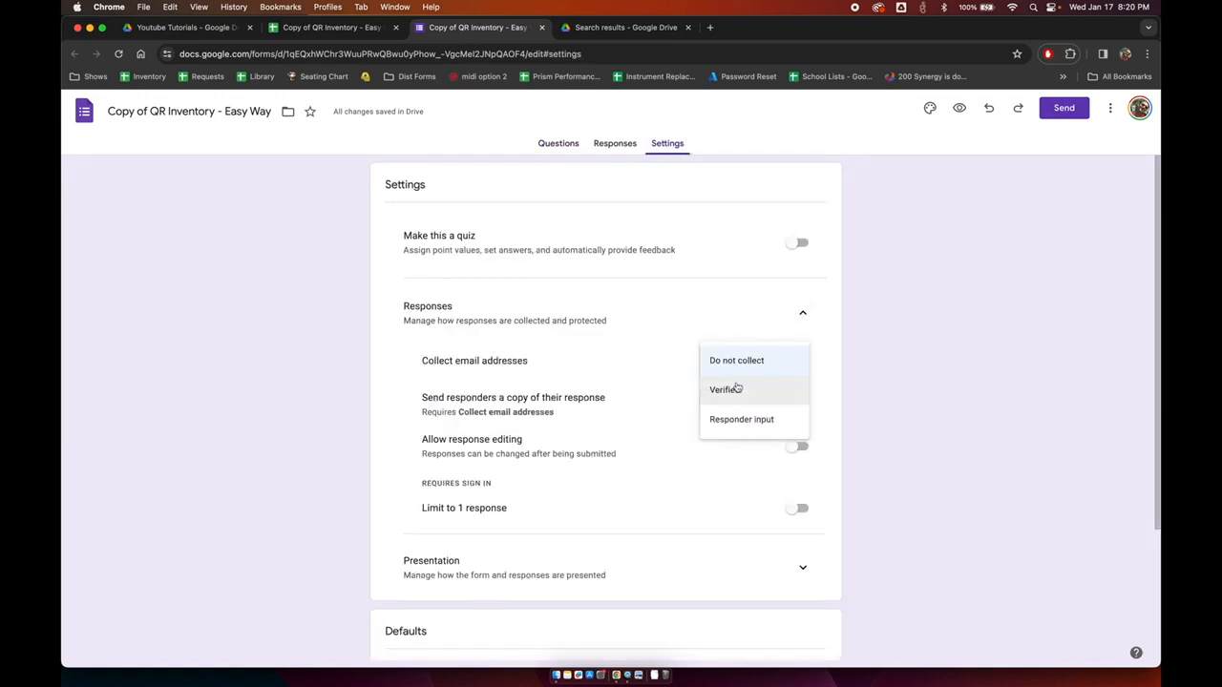
pyautogui.click(733, 390)
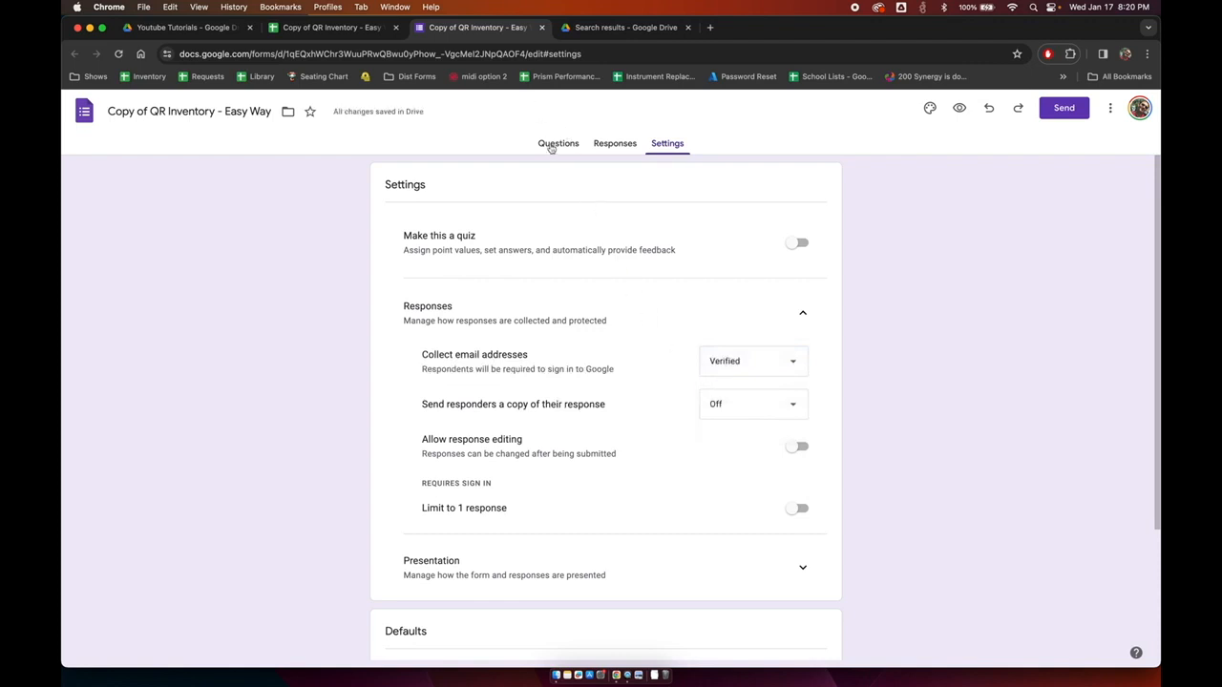
pyautogui.click(550, 146)
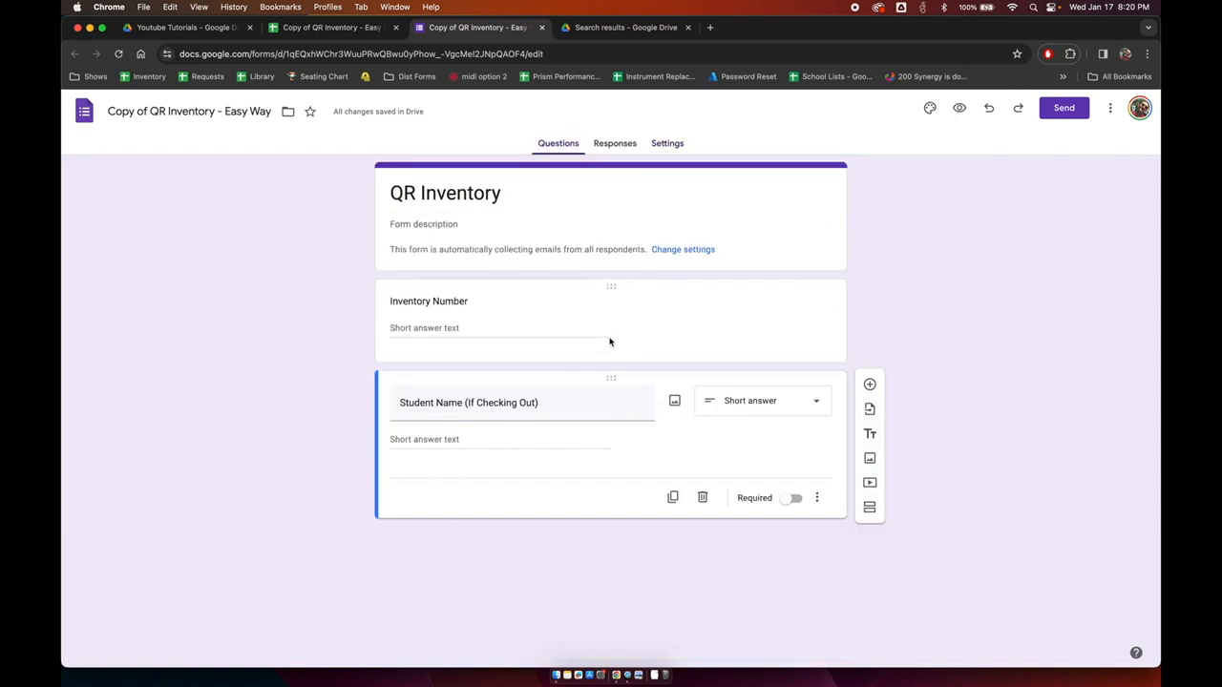
# Generate a pre-filled form link with INUM as the Inventory Number answer and copy the link.
pyautogui.click(1111, 109)
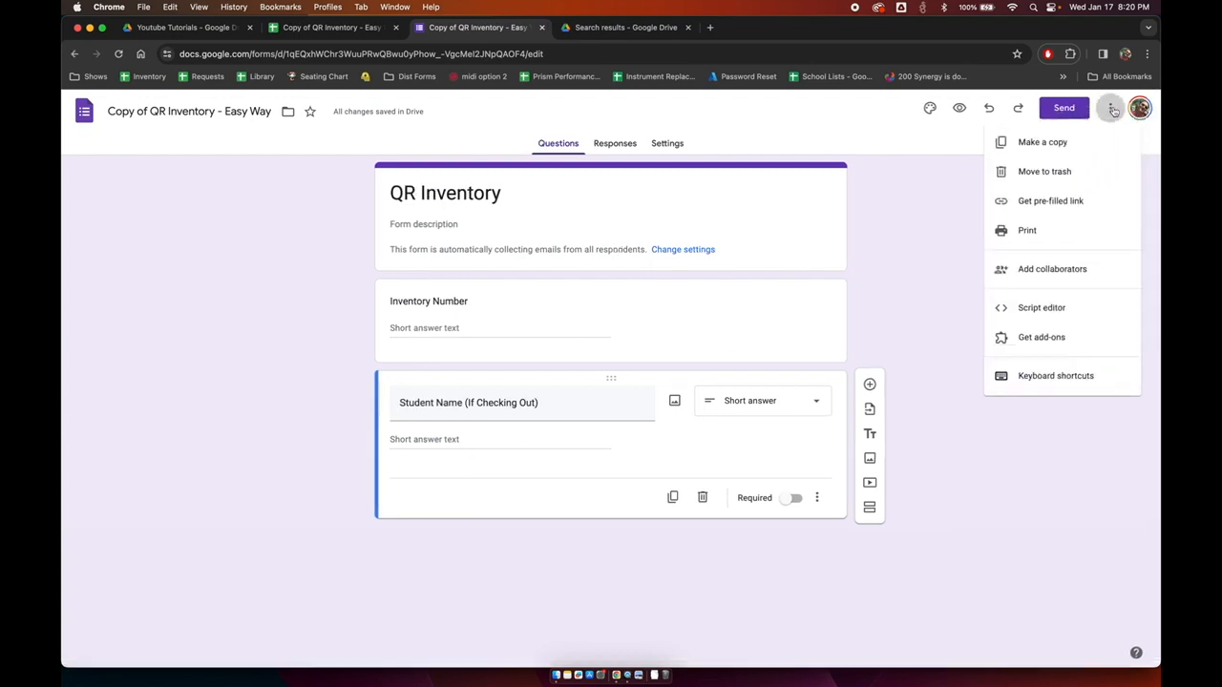
pyautogui.click(1057, 202)
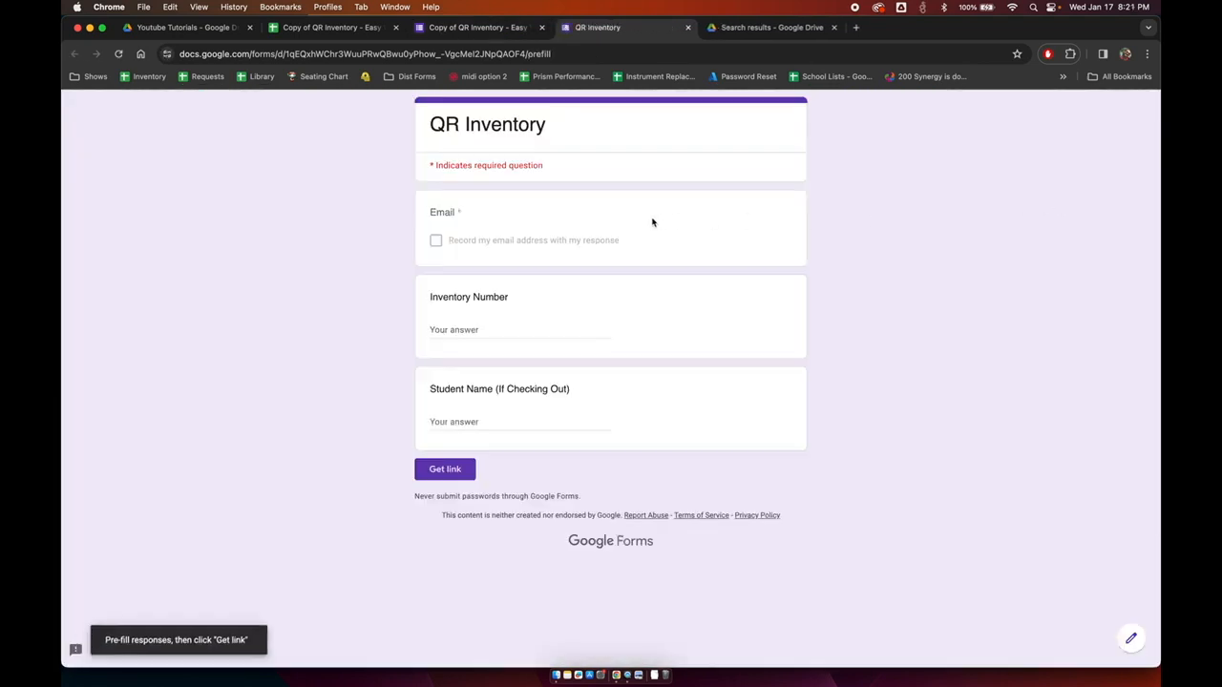
pyautogui.click(462, 332)
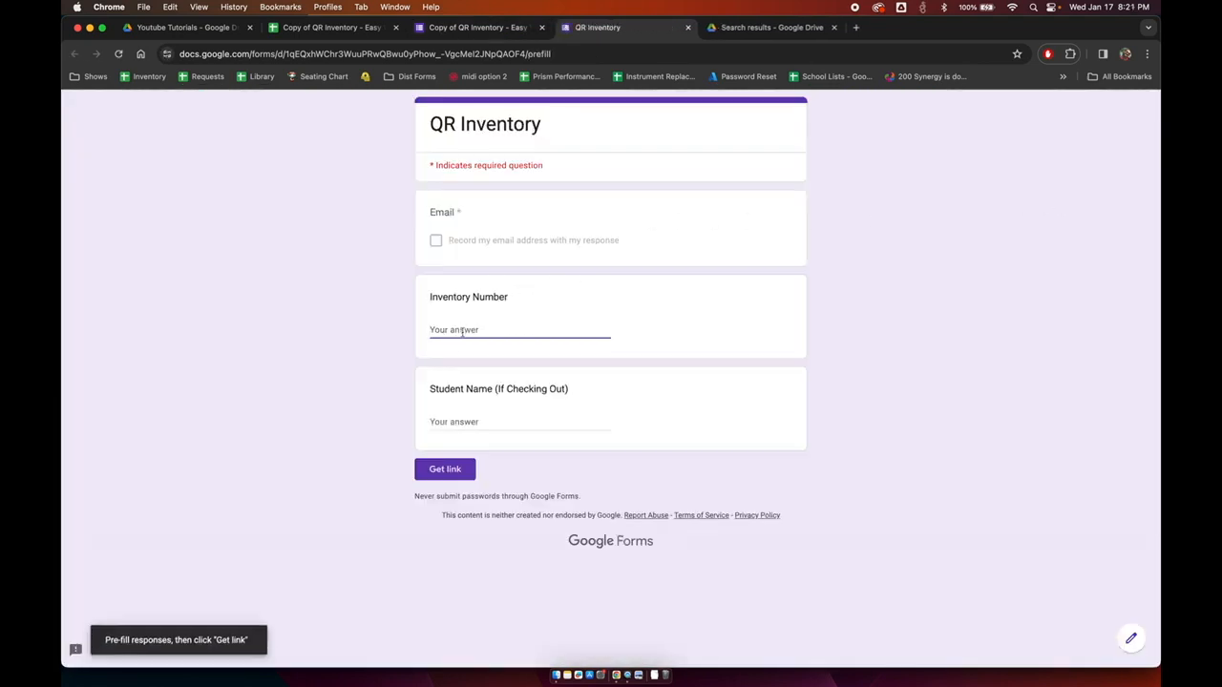
pyautogui.write('INUM')
pyautogui.click(446, 471)
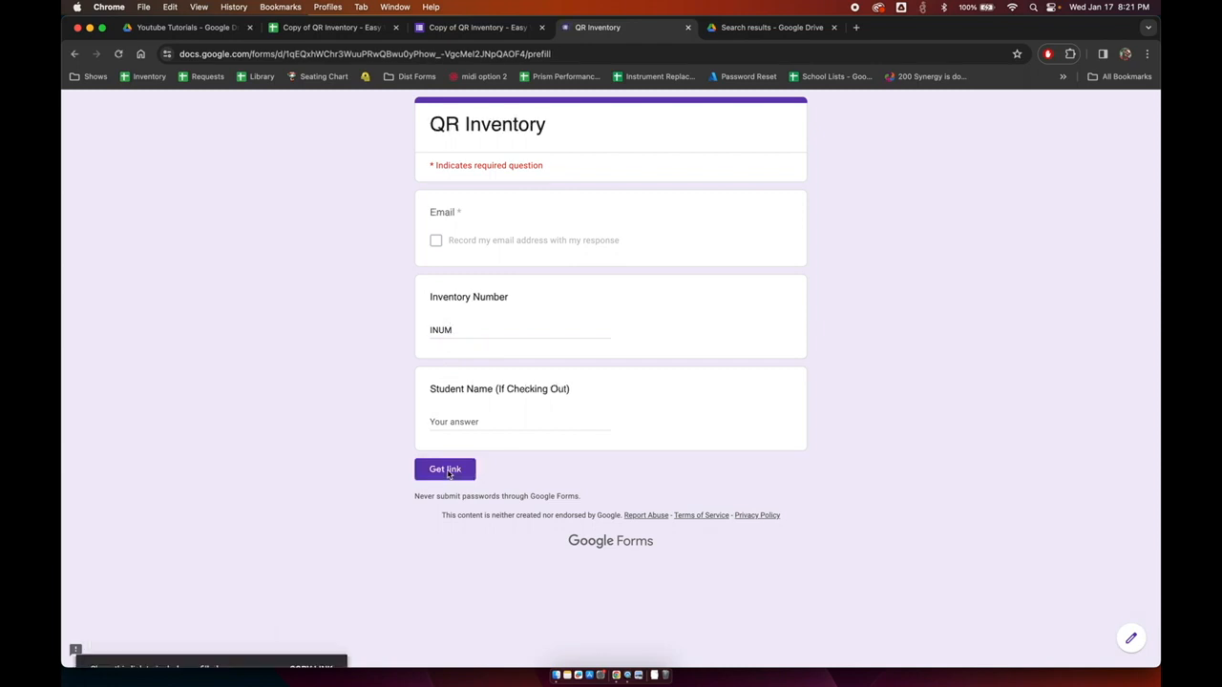
pyautogui.click(326, 642)
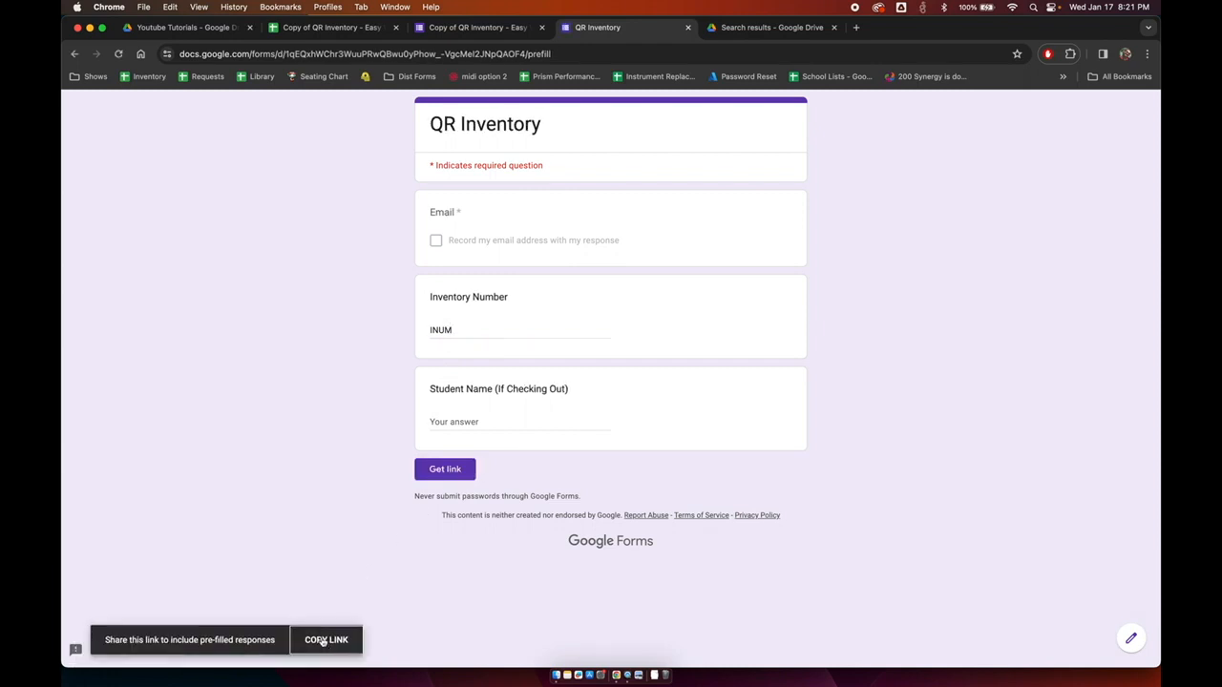
# Return to the inventory spreadsheet and view the Form Responses 1 sheet.
pyautogui.click(317, 29)
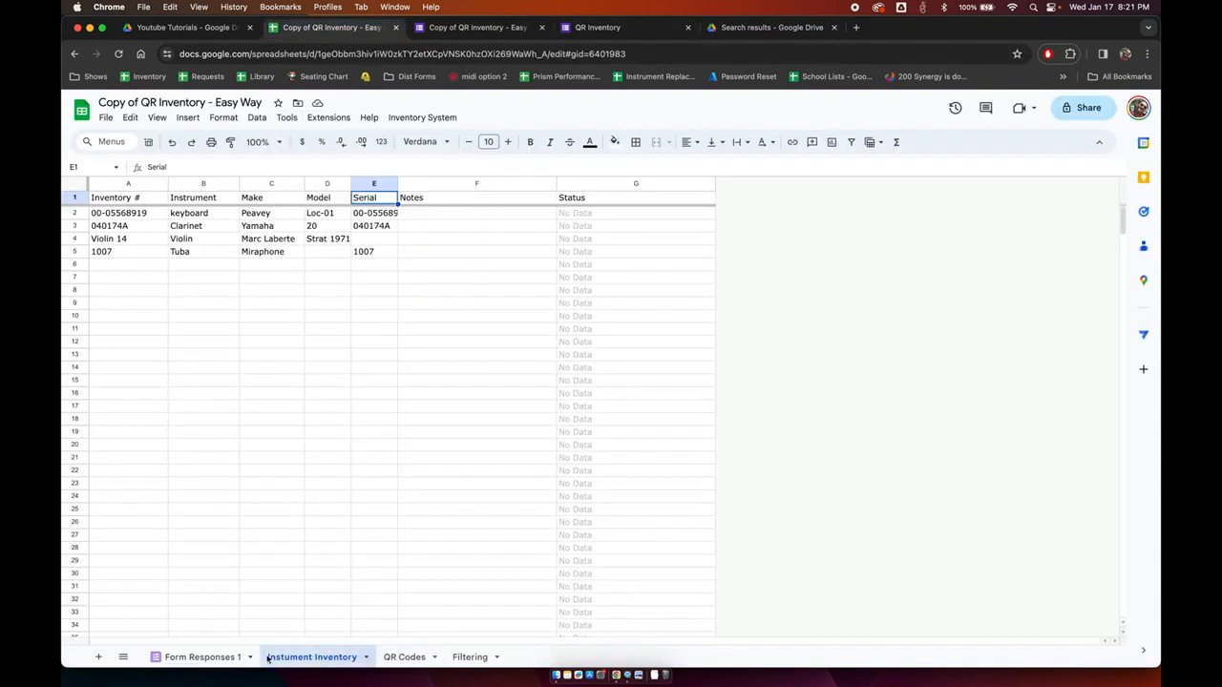
pyautogui.click(173, 660)
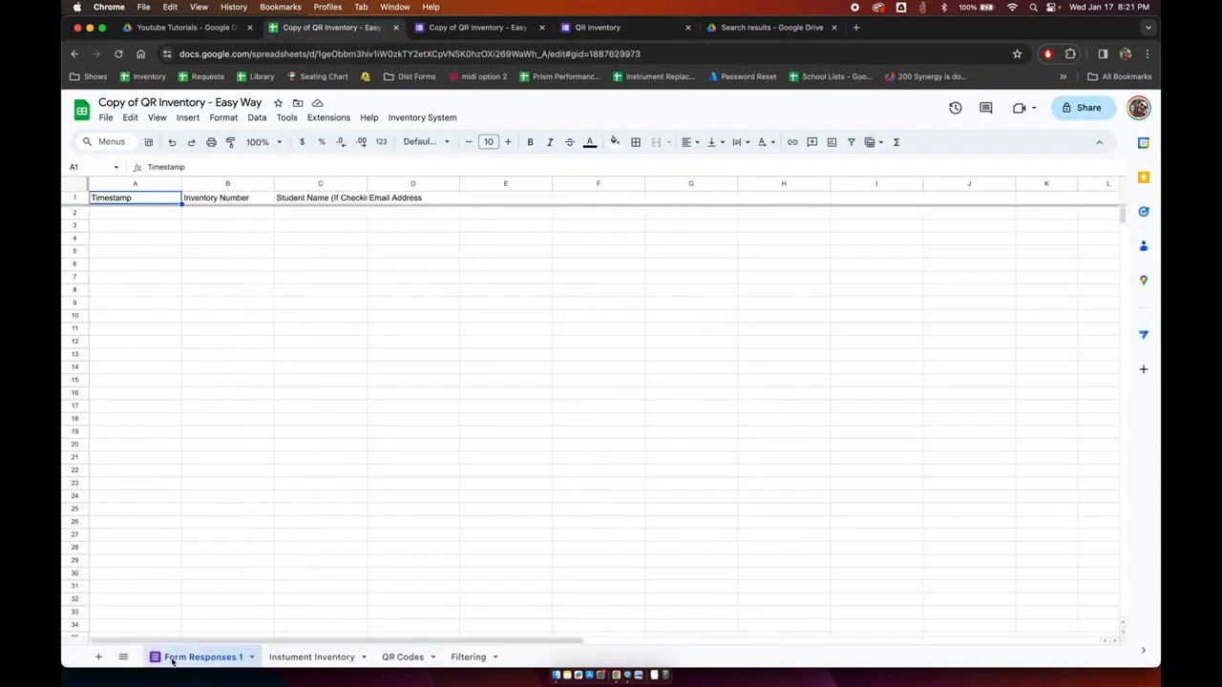
# Paste the copied pre-filled form link into the yellow Form Link cell A2 on the QR Codes sheet.
pyautogui.click(398, 657)
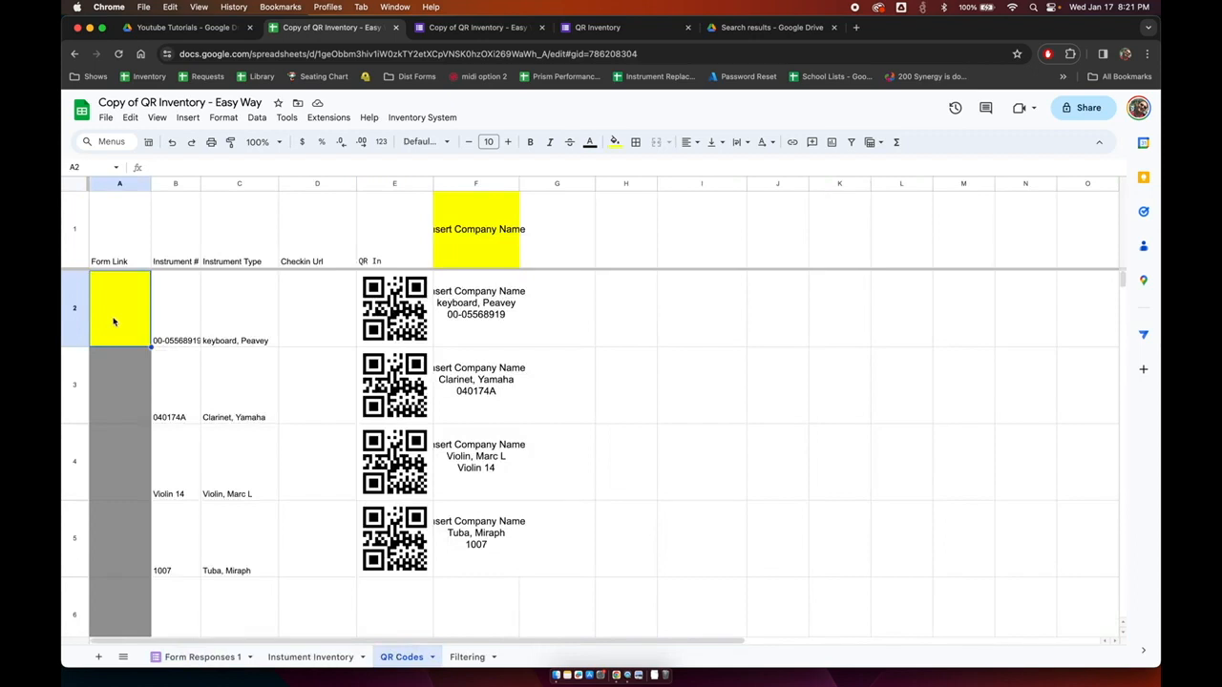
pyautogui.press('super+v')
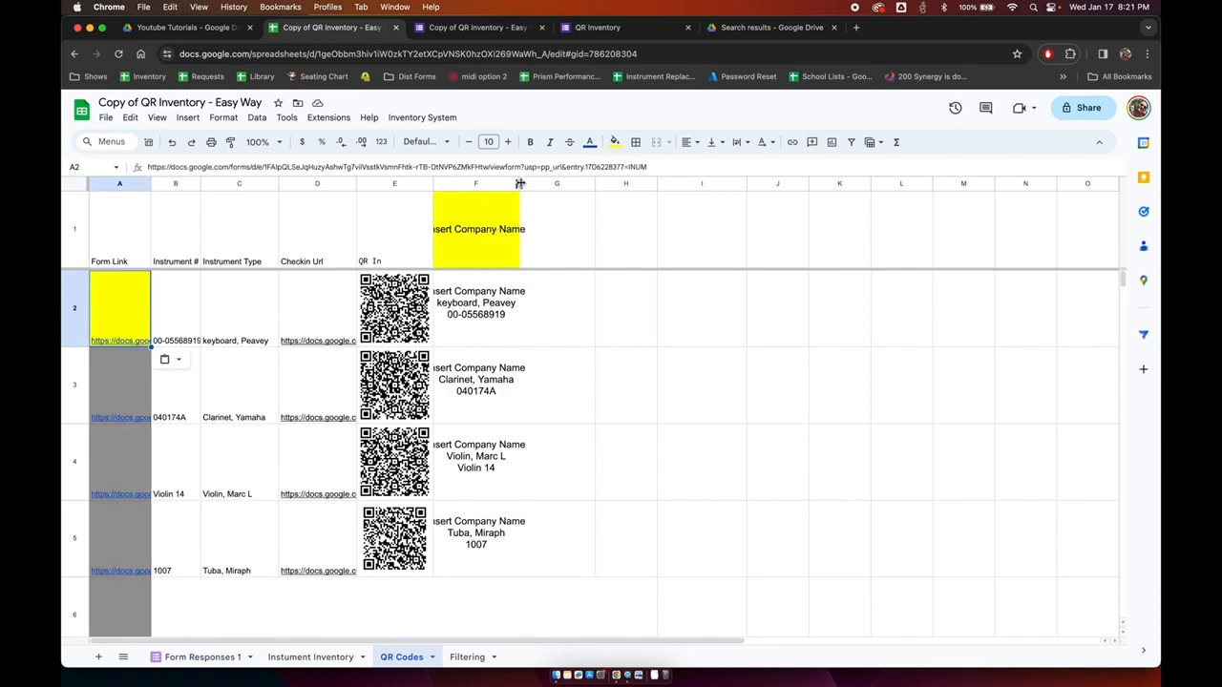
# Widen column F slightly and replace the company name placeholder in F1 with "My School".
pyautogui.moveTo(526, 184); pyautogui.dragTo(536, 184)
pyautogui.click(492, 223)
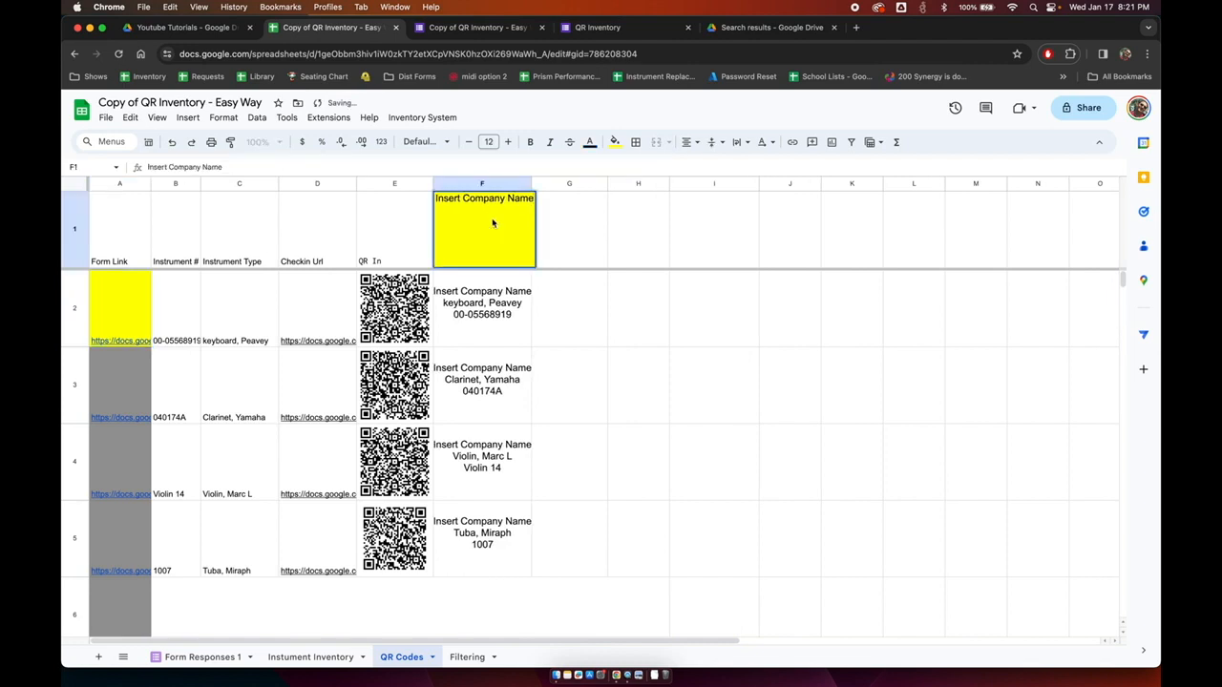
pyautogui.write('My')
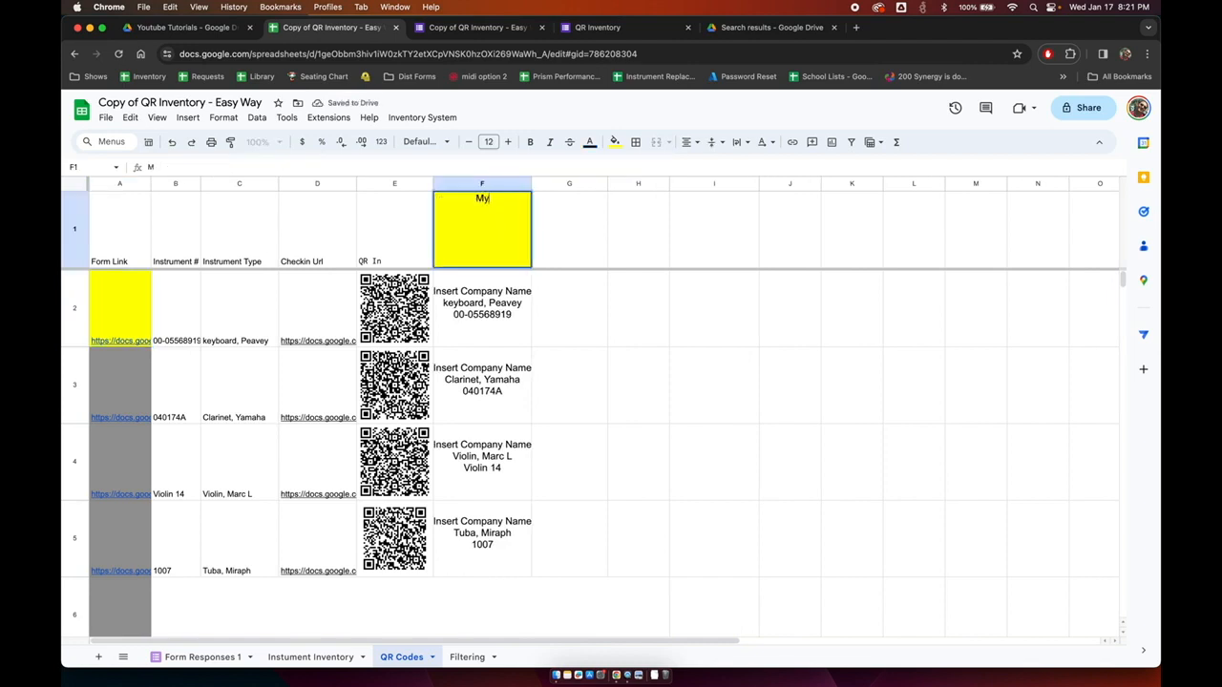
pyautogui.write(' School')
pyautogui.press('Return')
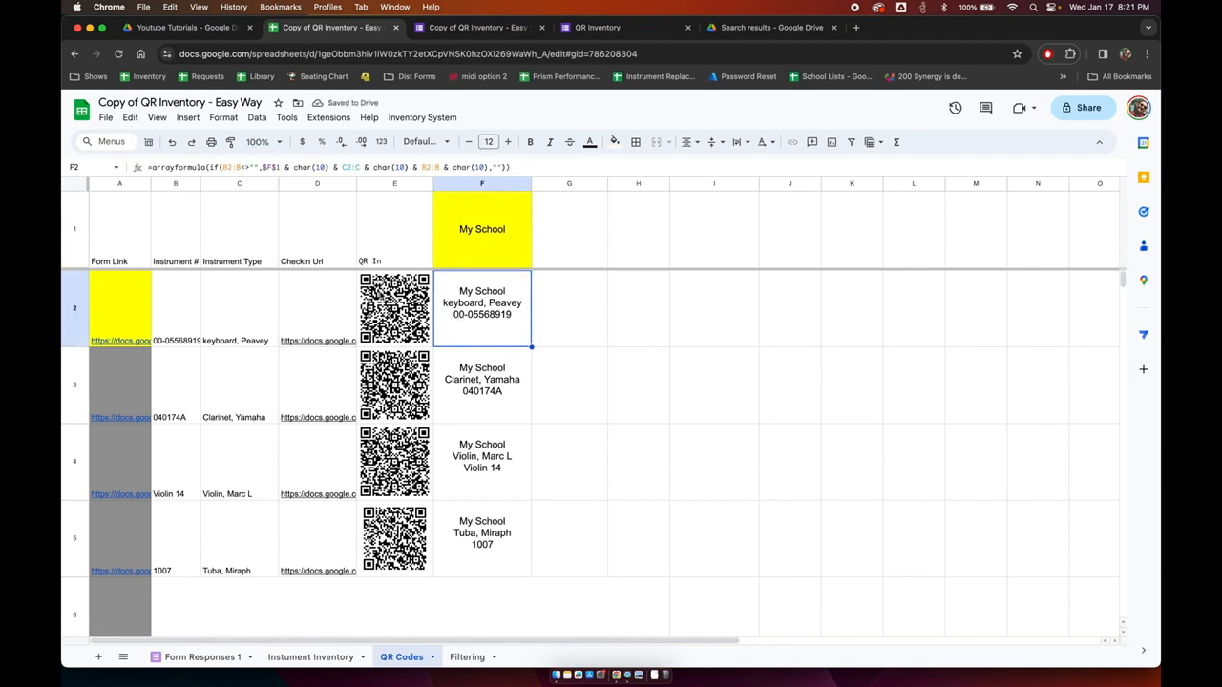
# Preview a printout of only the QR codes and labels in E2:F5, and leave the print settings without printing.
pyautogui.moveTo(477, 307); pyautogui.dragTo(417, 522)
pyautogui.press('super+p')
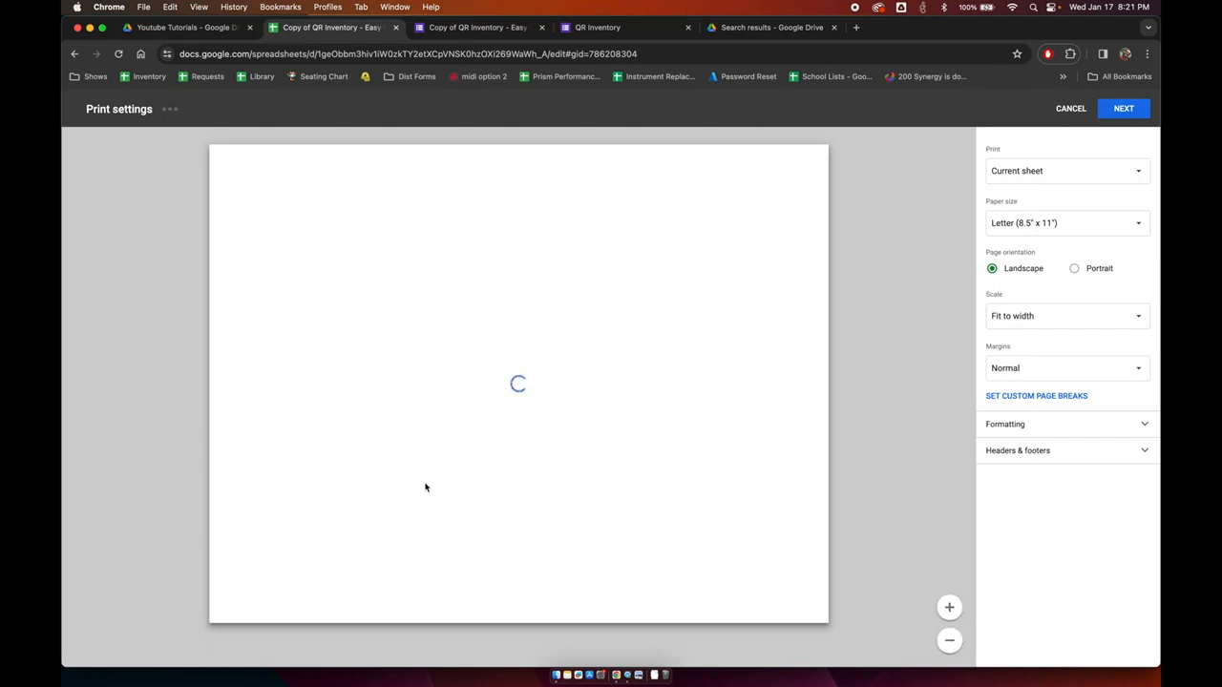
pyautogui.click(1006, 172)
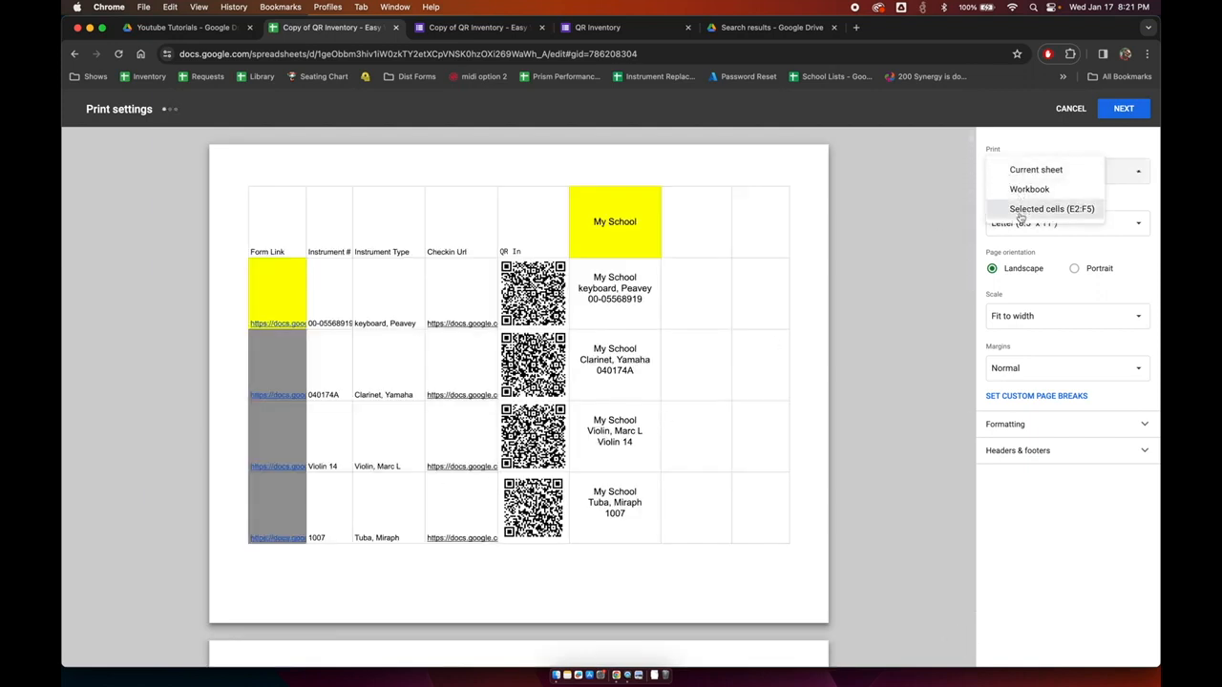
pyautogui.click(1016, 209)
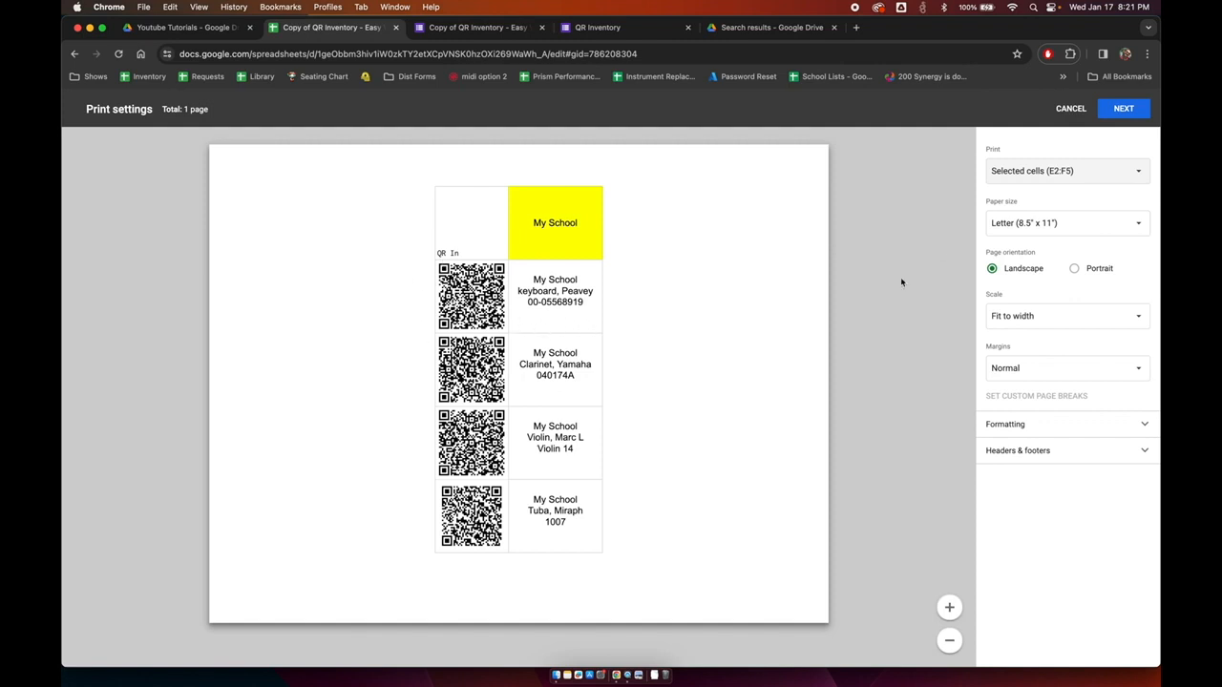
pyautogui.click(1070, 109)
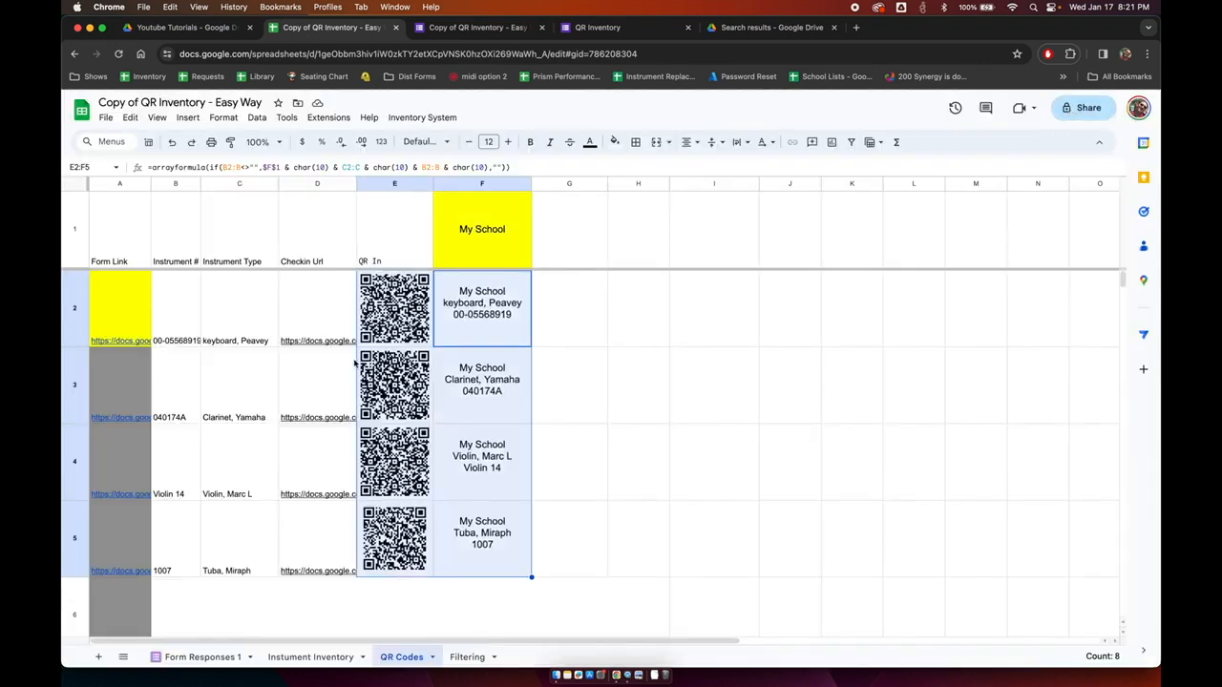
# Select the keyboard's QR code in E2 and check the Form Responses 1 sheet for the submitted checkout.
pyautogui.click(420, 319)
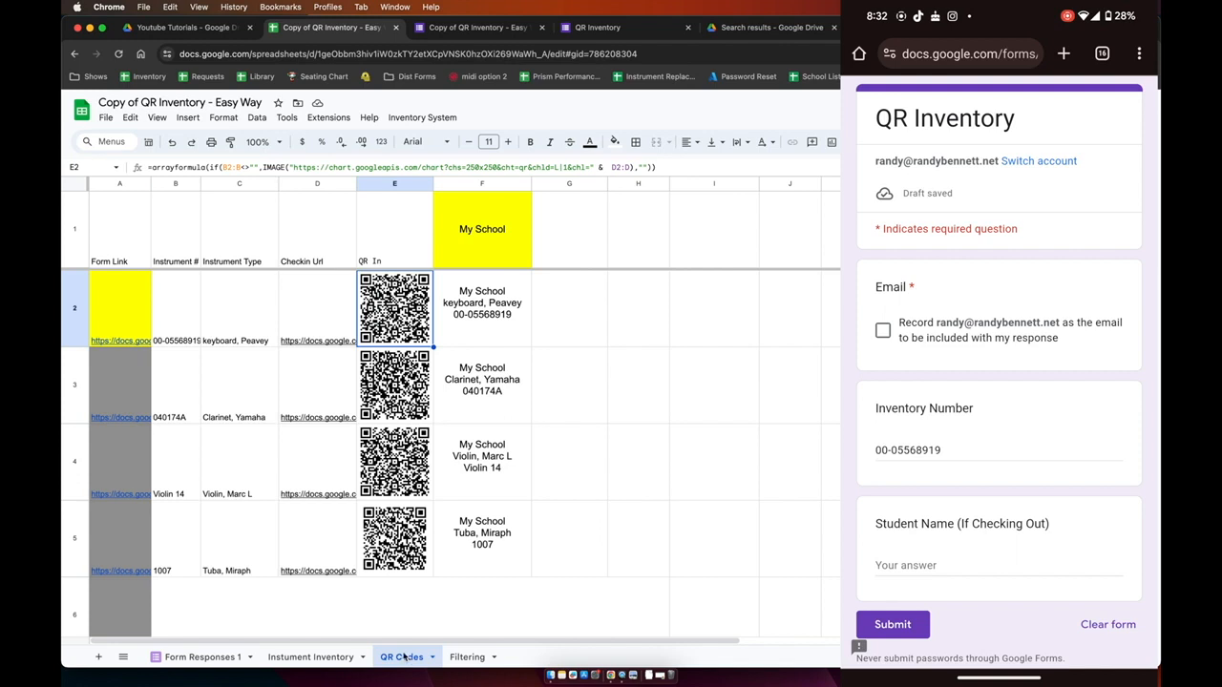
pyautogui.click(203, 658)
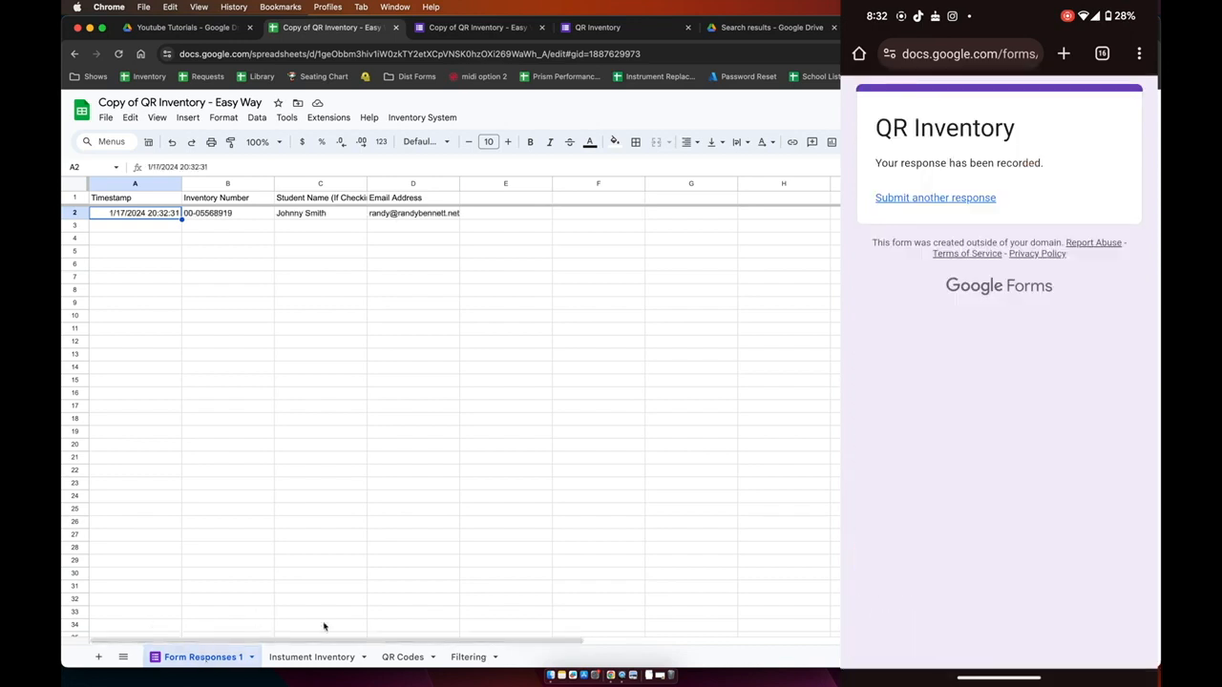
# Copy the submitter's email address from the form response into the first Emails Okayed cell, B1, on the Filtering sheet.
pyautogui.click(388, 217)
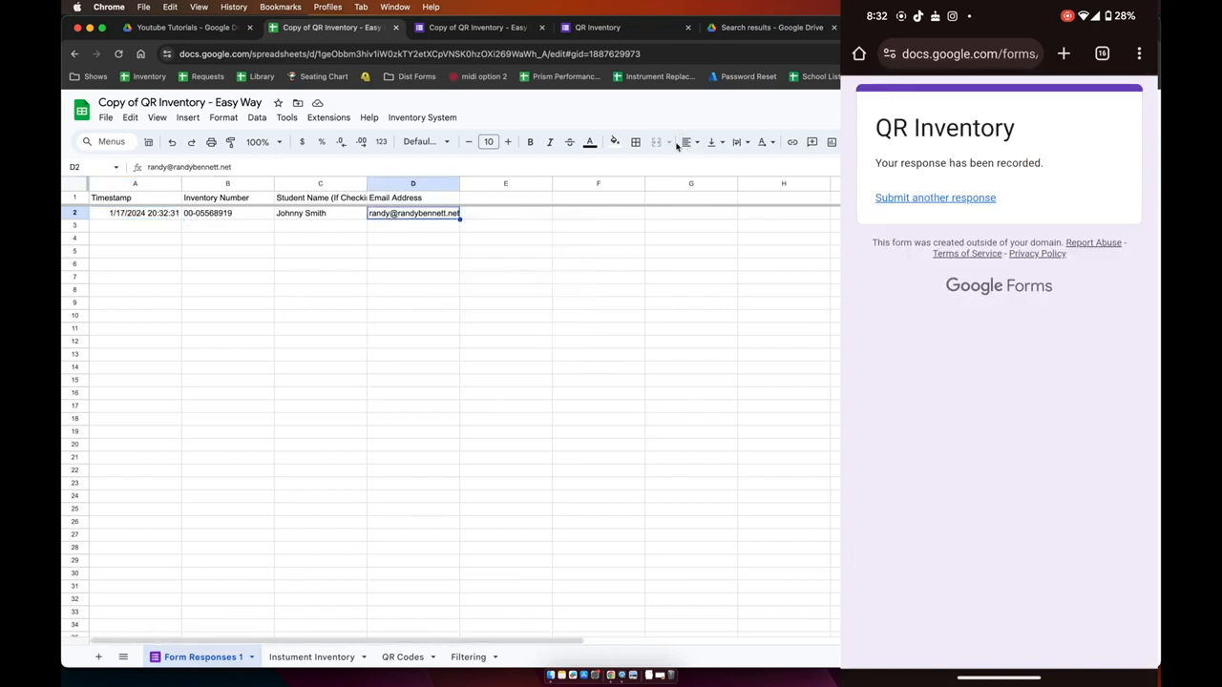
pyautogui.click(468, 659)
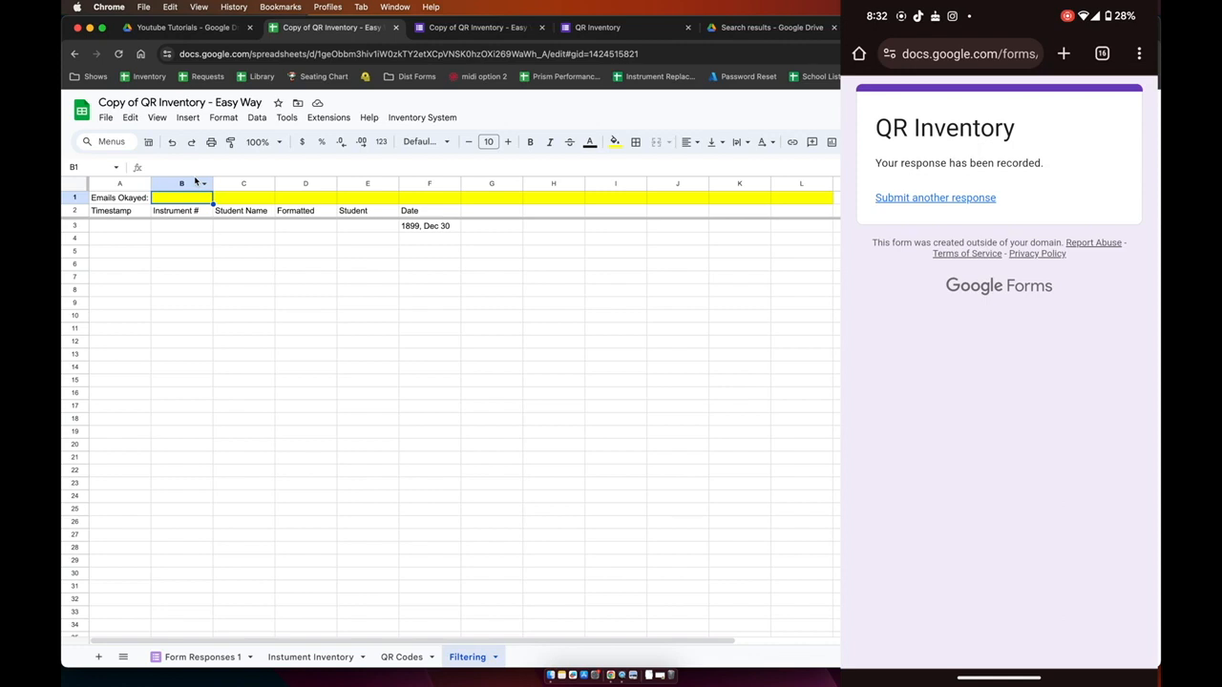
pyautogui.press('super+v')
pyautogui.press('Down')
pyautogui.press('Left')
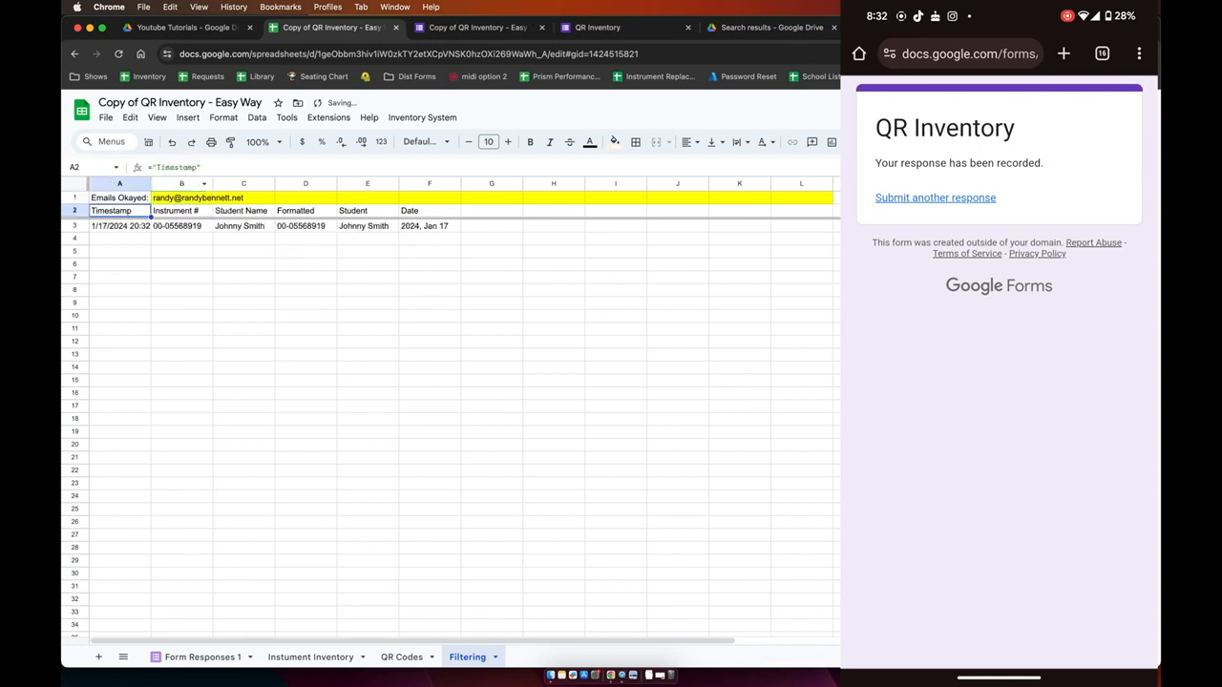
pyautogui.press('Down')
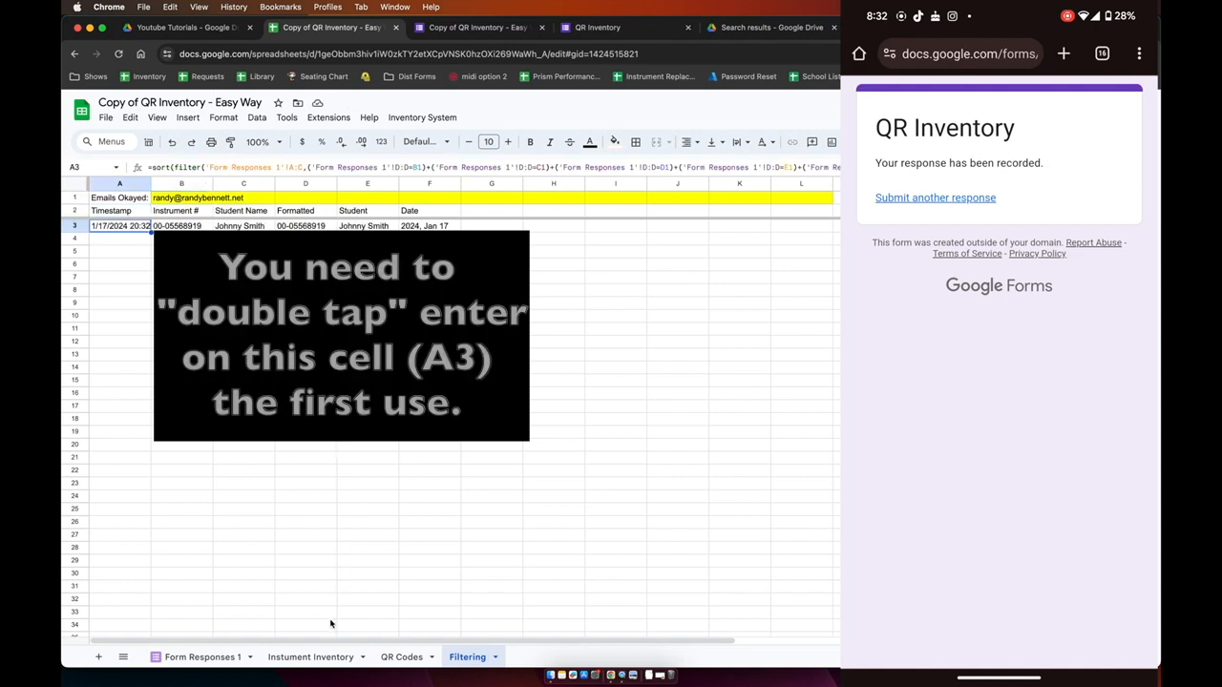
# View the Instument Inventory sheet and check the keyboard back in by submitting its form with the student name left blank.
pyautogui.click(316, 657)
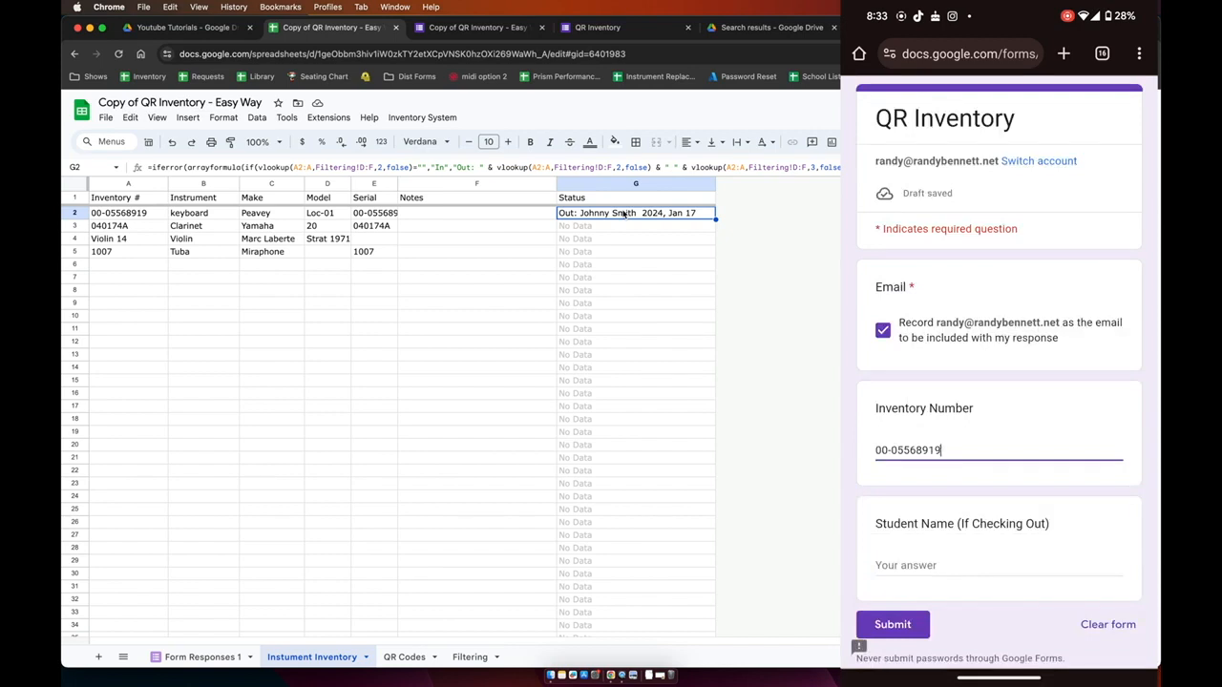
pyautogui.click(984, 560)
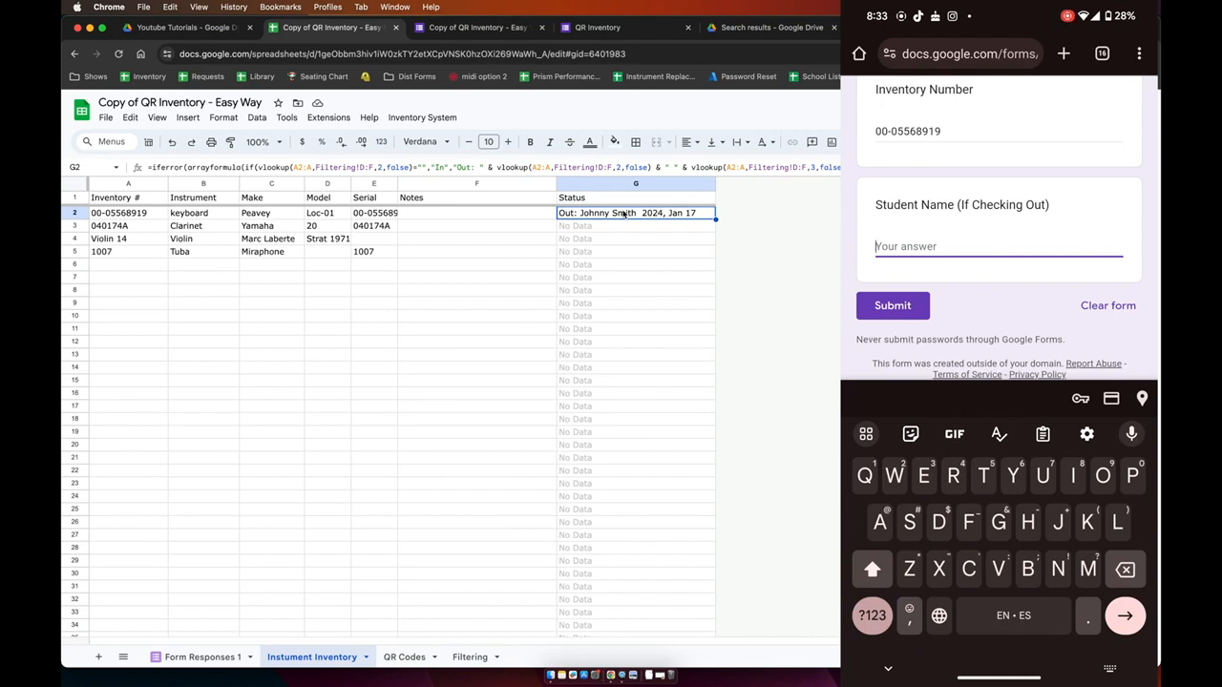
pyautogui.click(894, 305)
pyautogui.click(893, 556)
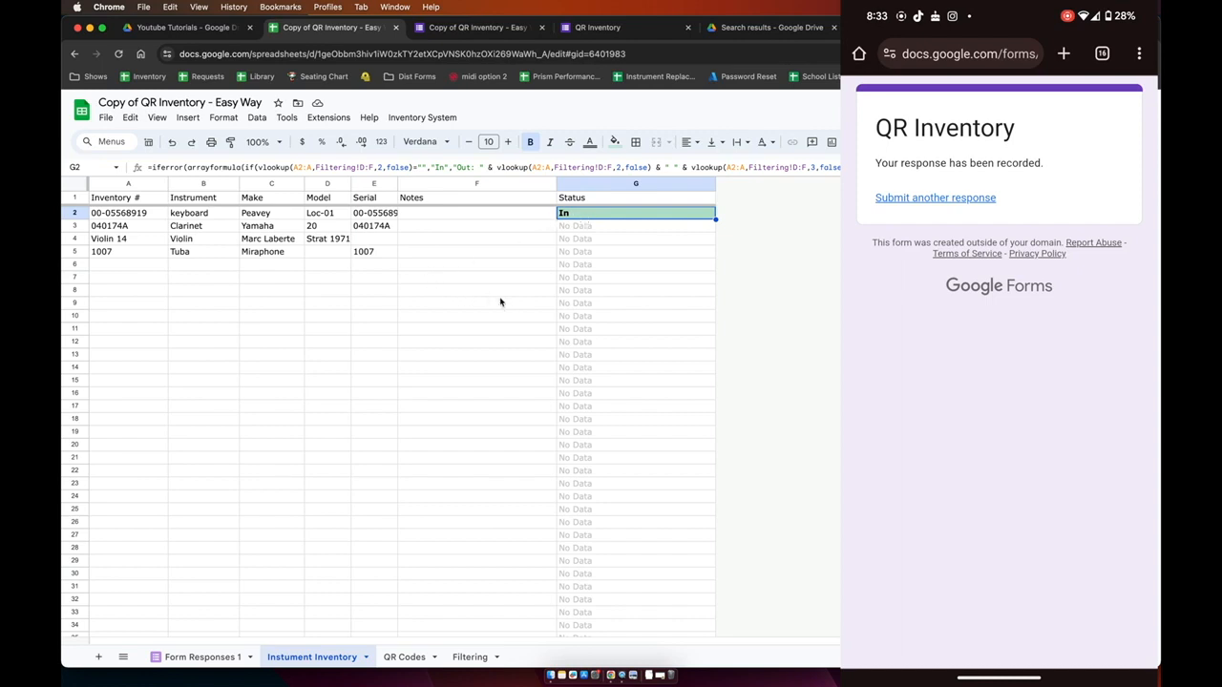
# Return to the QR Codes sheet and examine the QR codes and their instrument labels.
pyautogui.click(404, 657)
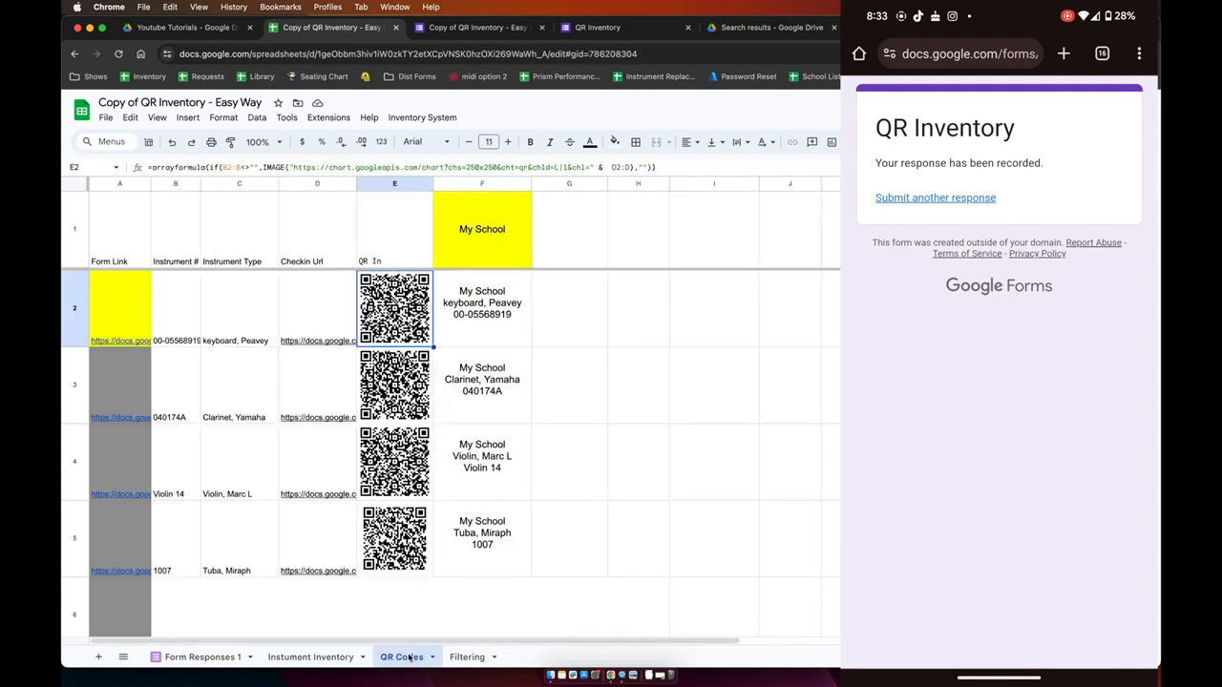
pyautogui.click(473, 320)
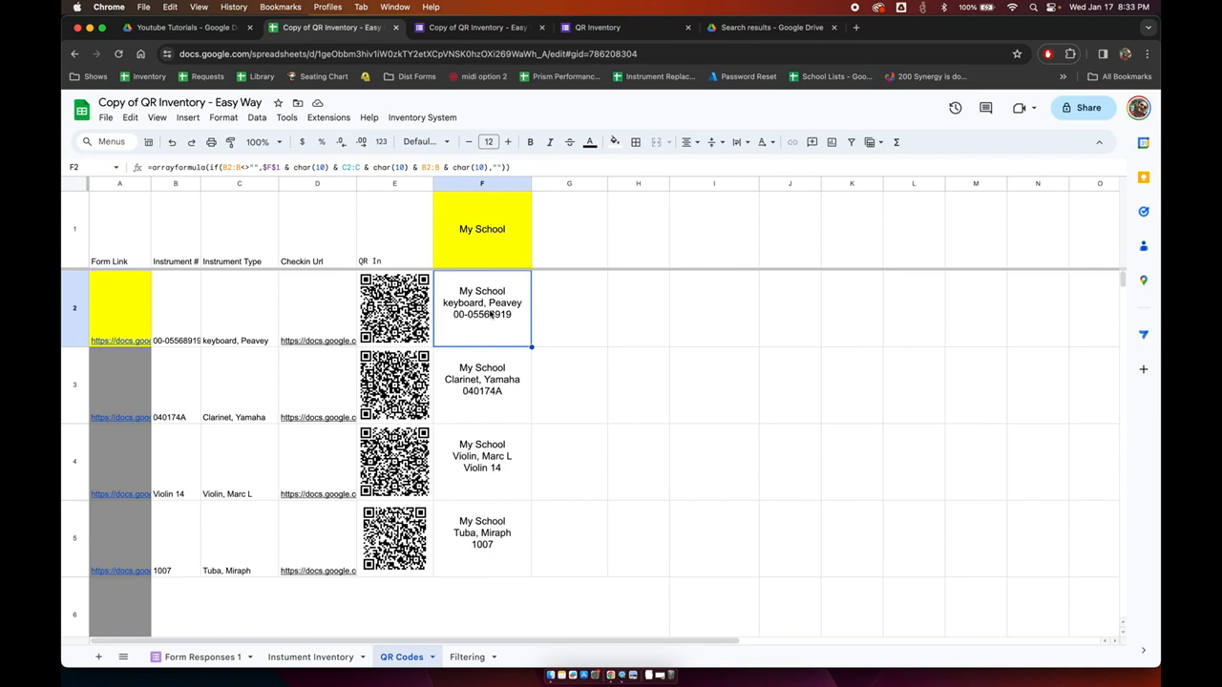
pyautogui.moveTo(490, 315); pyautogui.dragTo(422, 254)
pyautogui.click(417, 251)
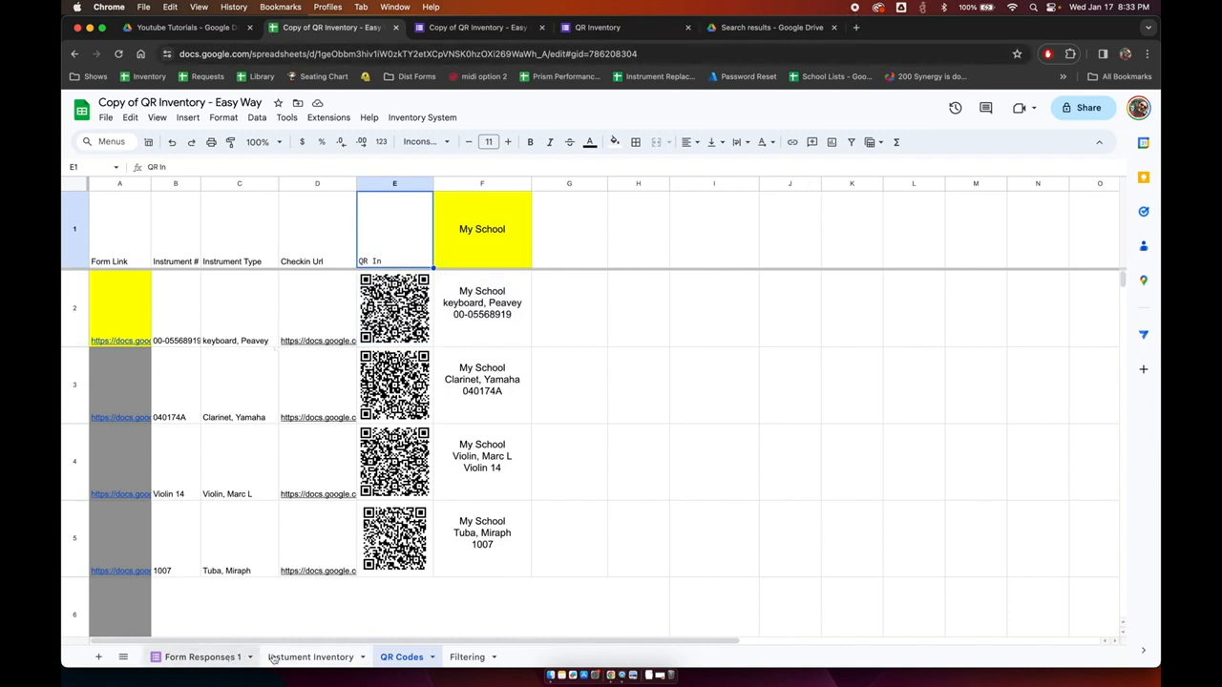
# Examine the Emails Okayed row on the Filtering sheet, including the empty cells for additional approved addresses.
pyautogui.click(466, 656)
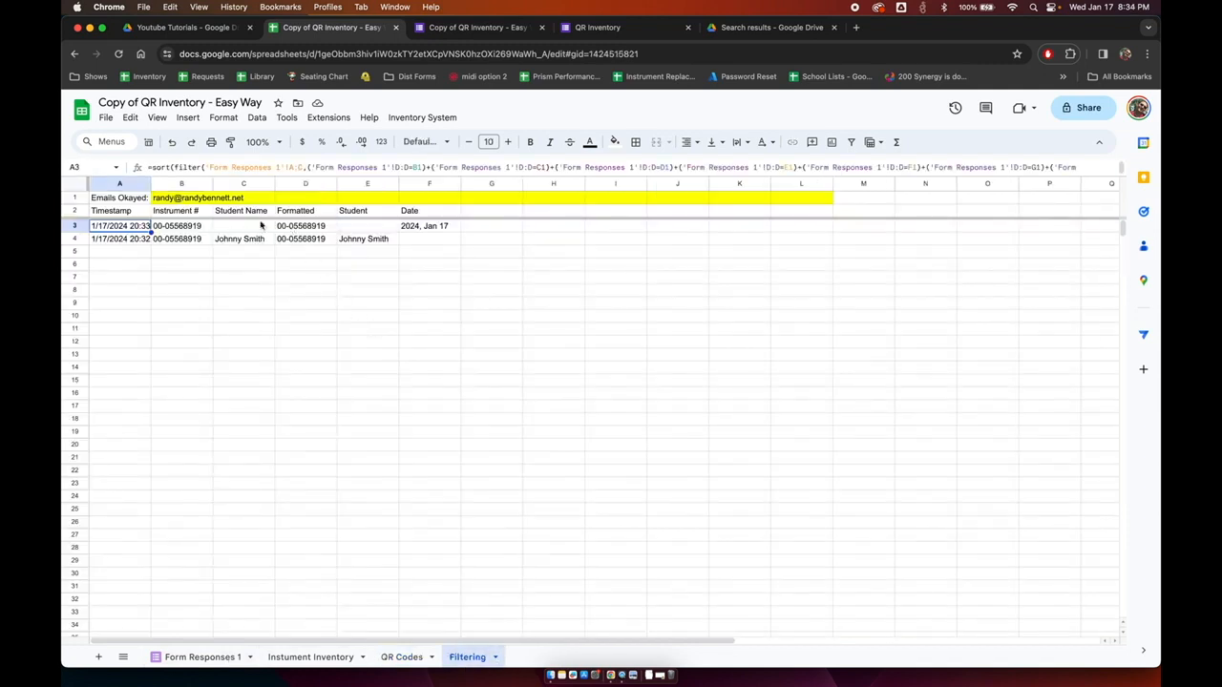
pyautogui.click(207, 200)
pyautogui.click(305, 201)
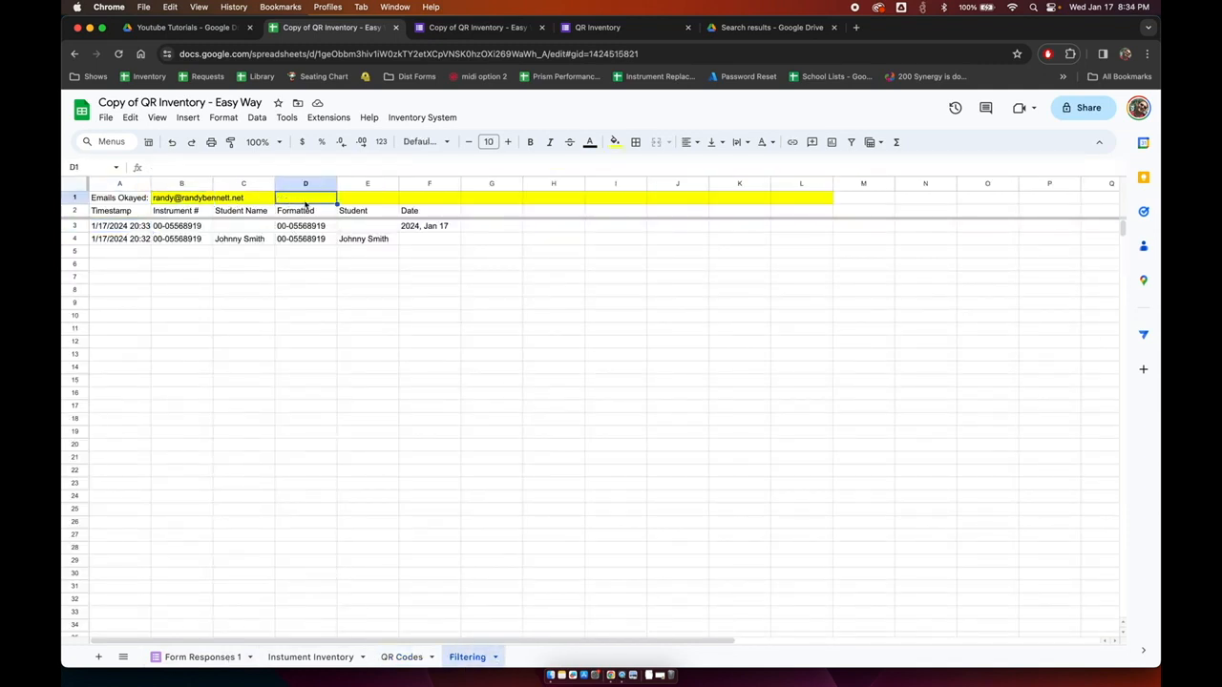